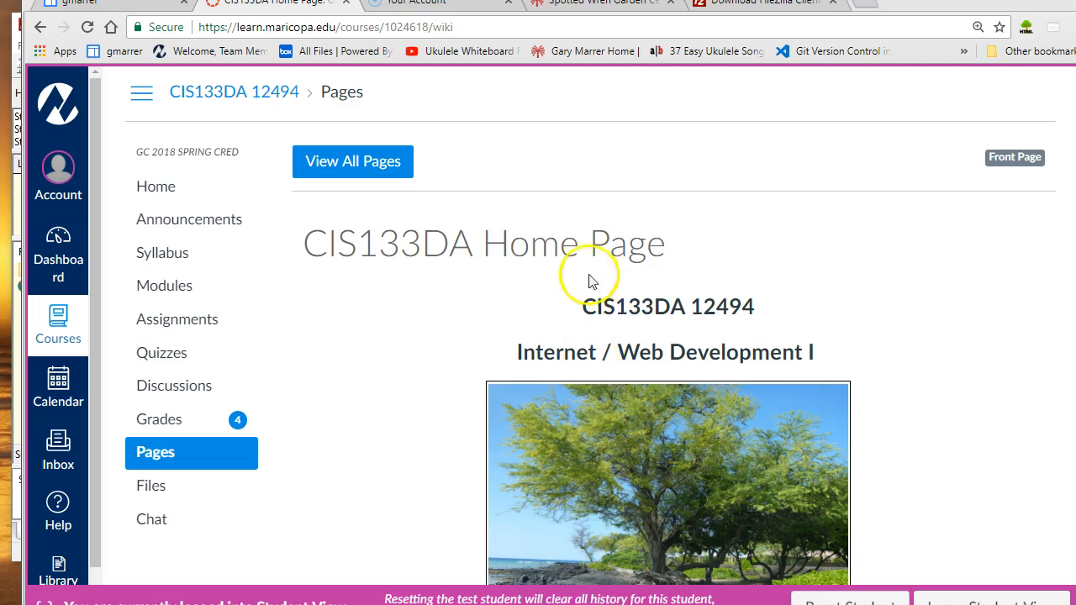
Step: Open the Class Resources (HTML and CSS) page from the course's full page list and go to its Filezilla Download link
{"action": "left_click", "coordinate": [370, 160]}
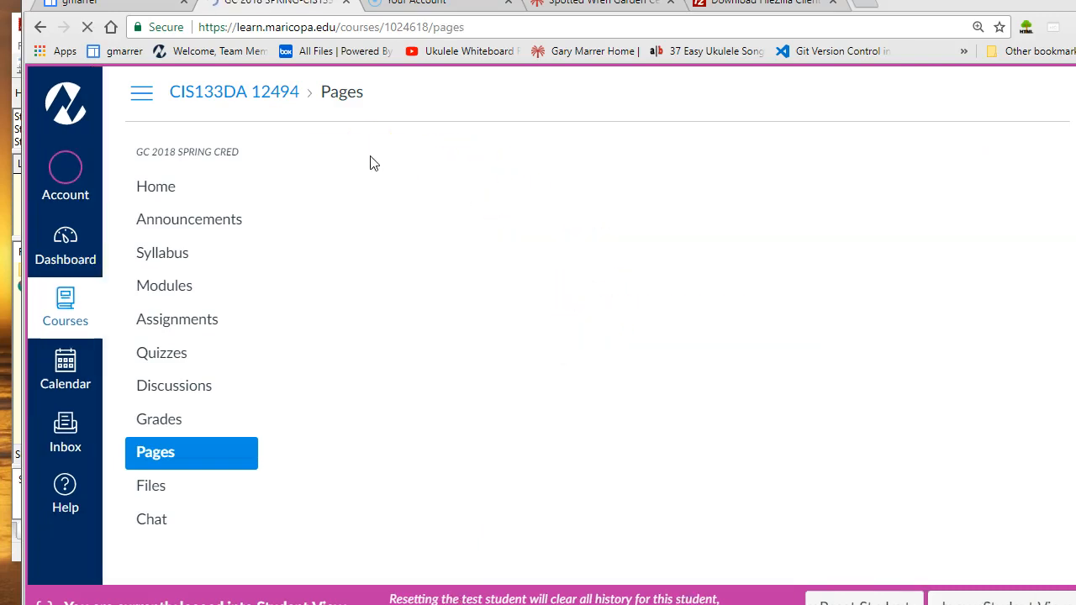
{"action": "left_click", "coordinate": [405, 243]}
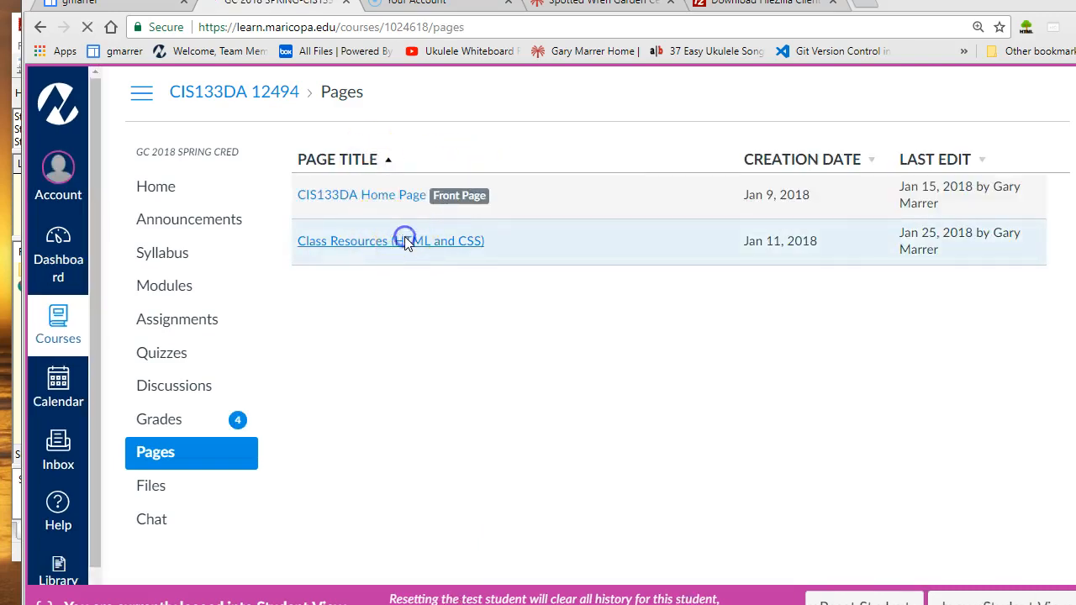
{"action": "scroll", "coordinate": [420, 273], "scroll_direction": "down", "scroll_amount": 1}
{"action": "scroll", "coordinate": [445, 276], "scroll_direction": "down", "scroll_amount": 3}
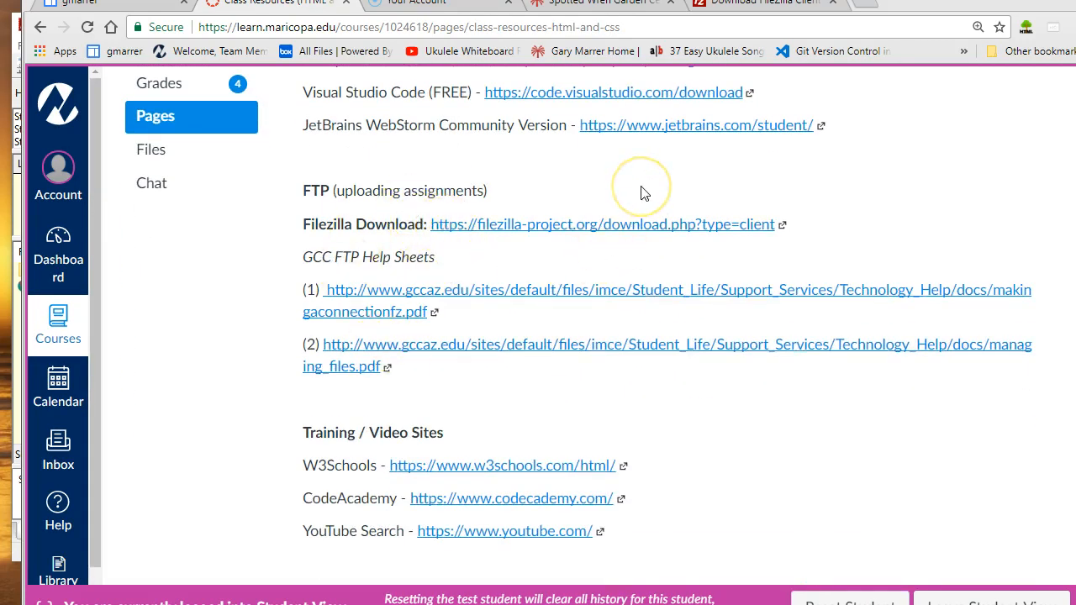
{"action": "left_click", "coordinate": [635, 224]}
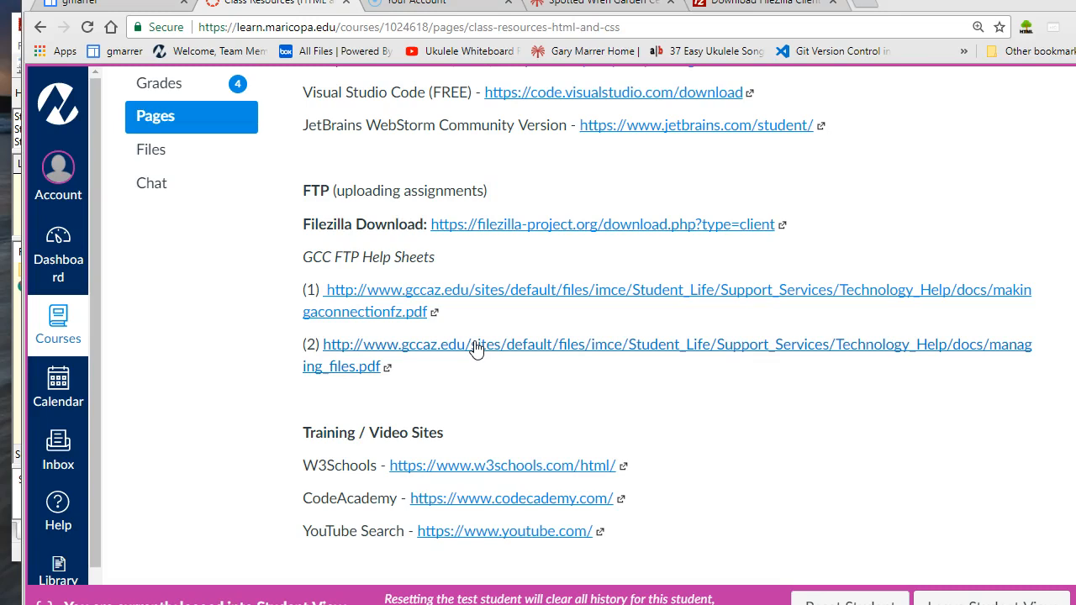
Step: Switch to FileZilla and disconnect from the current GCC H server
{"action": "key", "text": "alt+Tab"}
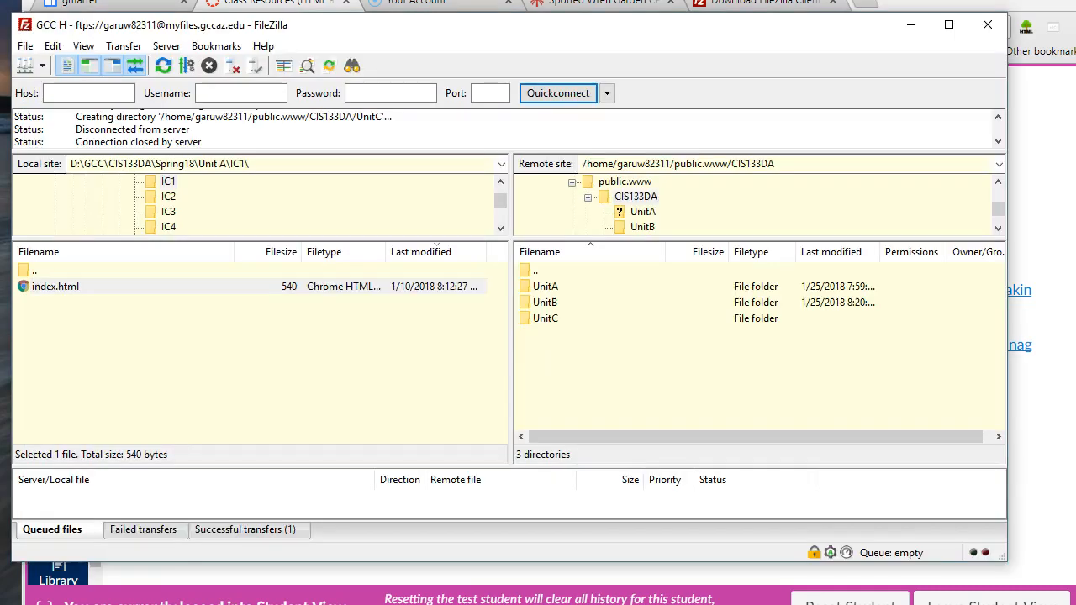
{"action": "left_click", "coordinate": [26, 44]}
{"action": "mouse_move", "coordinate": [52, 54]}
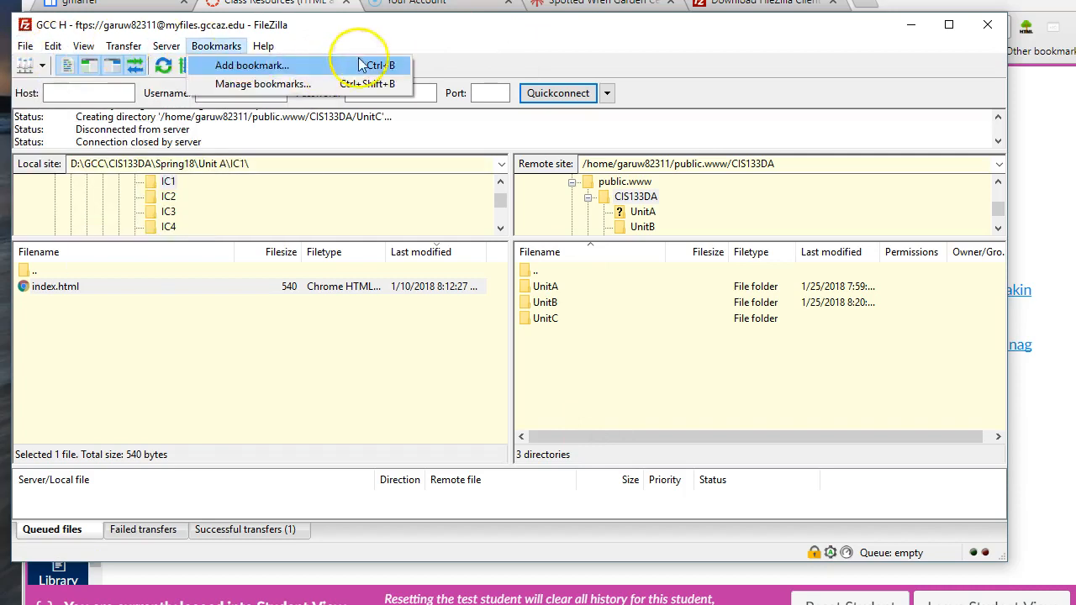
{"action": "left_click", "coordinate": [391, 29]}
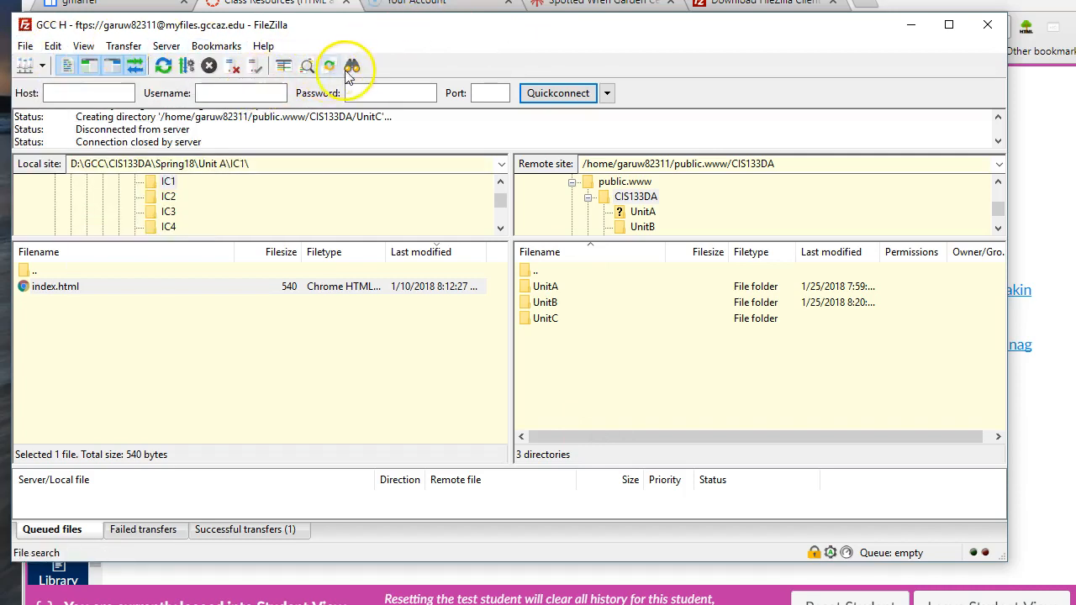
{"action": "left_click", "coordinate": [235, 69]}
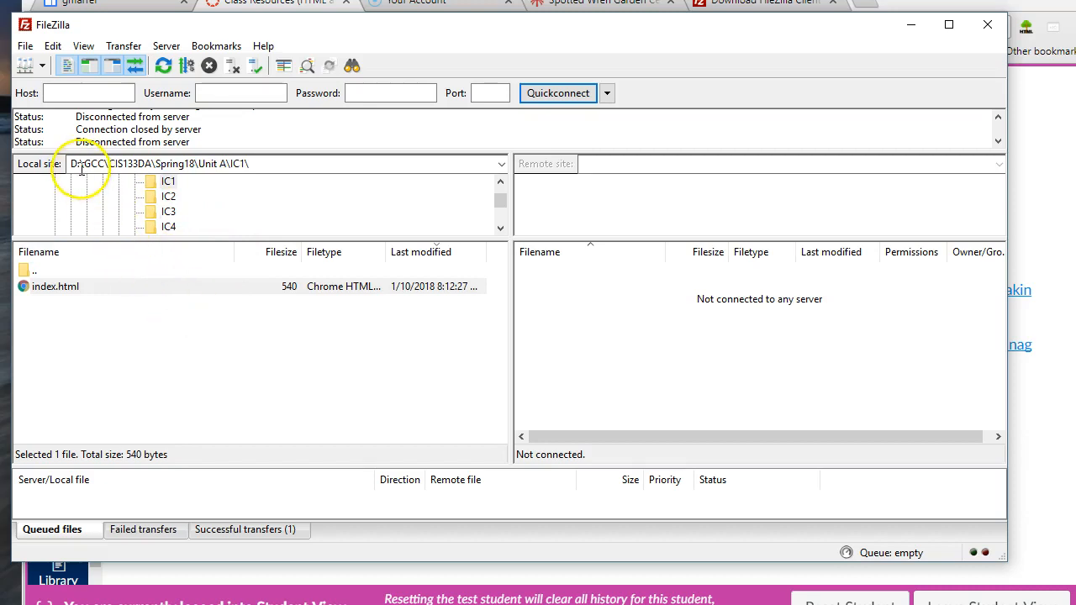
Step: View the contents of the local IC2 and IC4 folders under Unit A
{"action": "scroll", "coordinate": [216, 198], "scroll_direction": "down", "scroll_amount": 3}
{"action": "scroll", "coordinate": [216, 198], "scroll_direction": "up", "scroll_amount": 3}
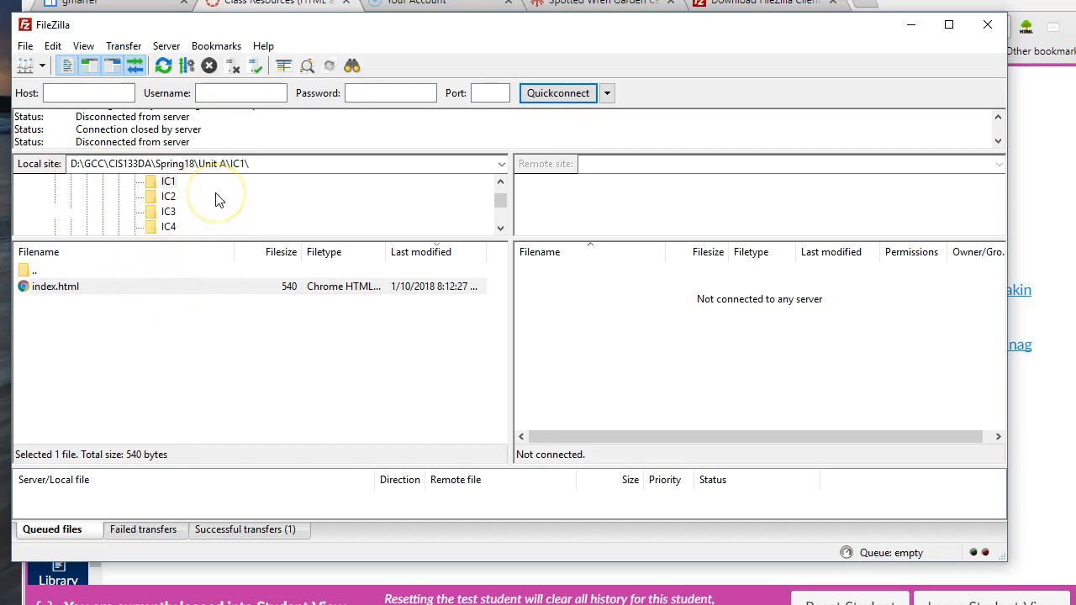
{"action": "left_click", "coordinate": [171, 197]}
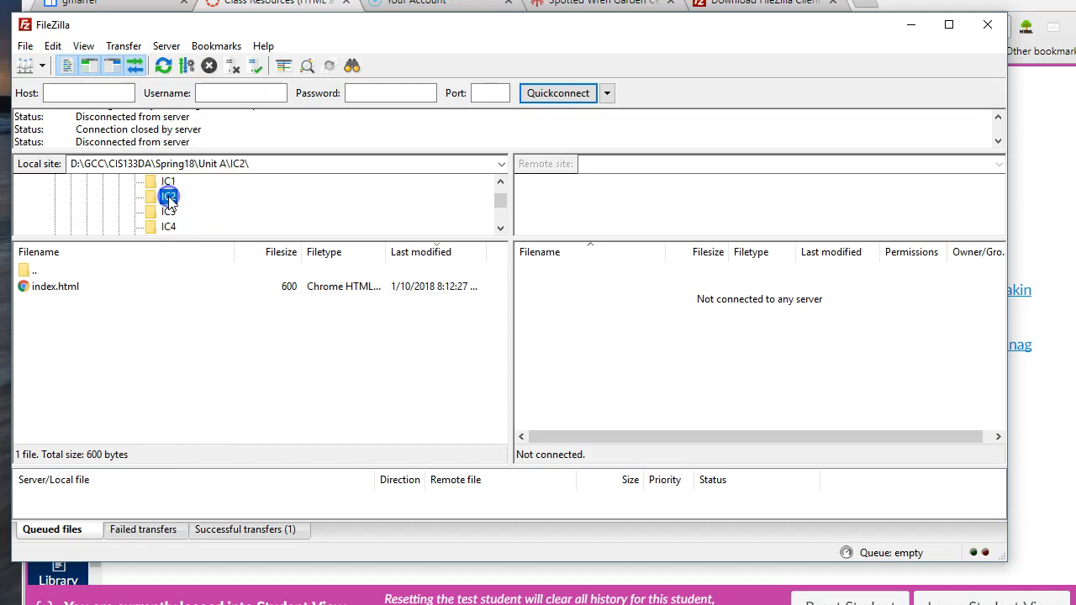
{"action": "left_click", "coordinate": [168, 226]}
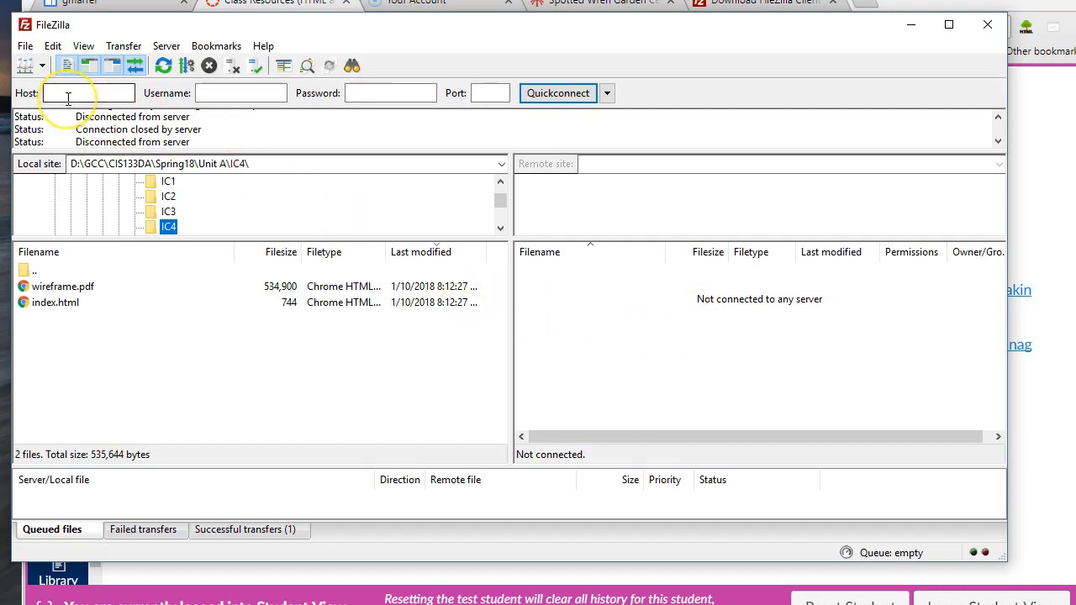
Step: Open the Site Manager and review the GCC H entry's logon details, choosing Require implicit FTP over TLS as its encryption
{"action": "mouse_move", "coordinate": [48, 96]}
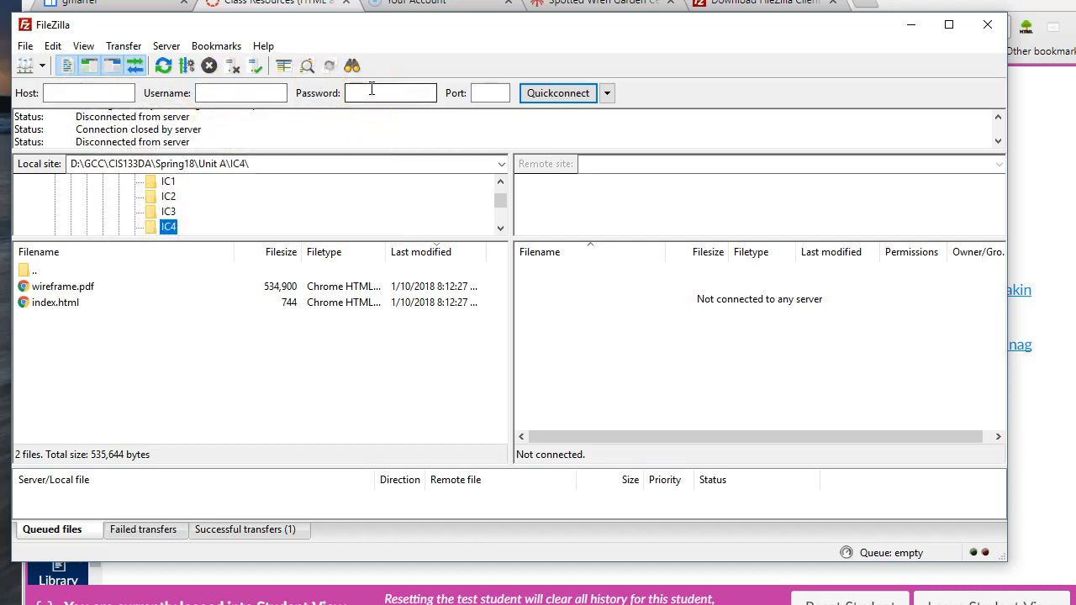
{"action": "left_click", "coordinate": [28, 66]}
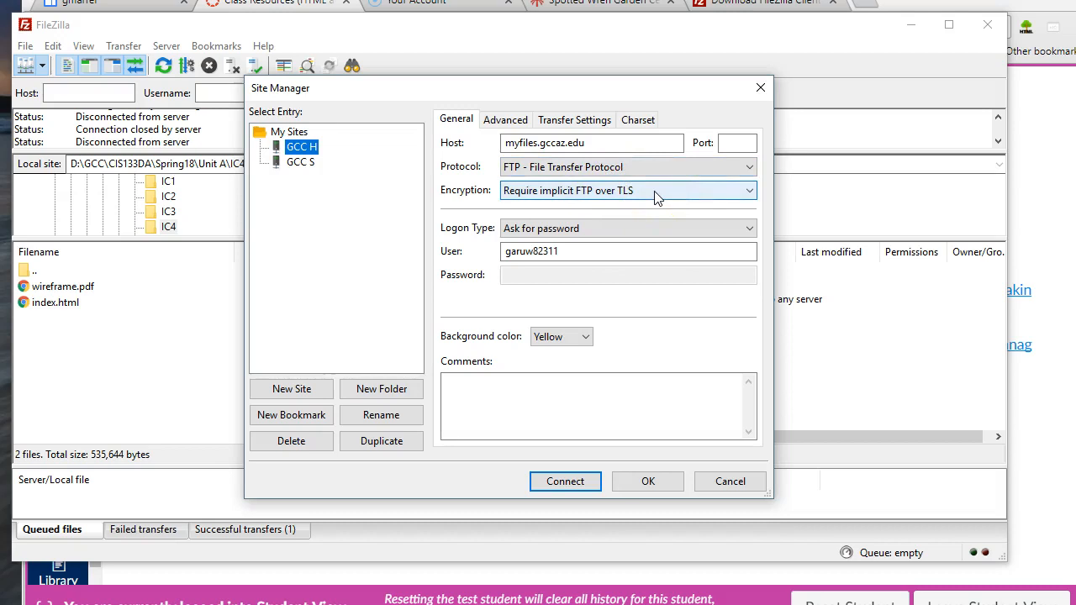
{"action": "left_click", "coordinate": [746, 195]}
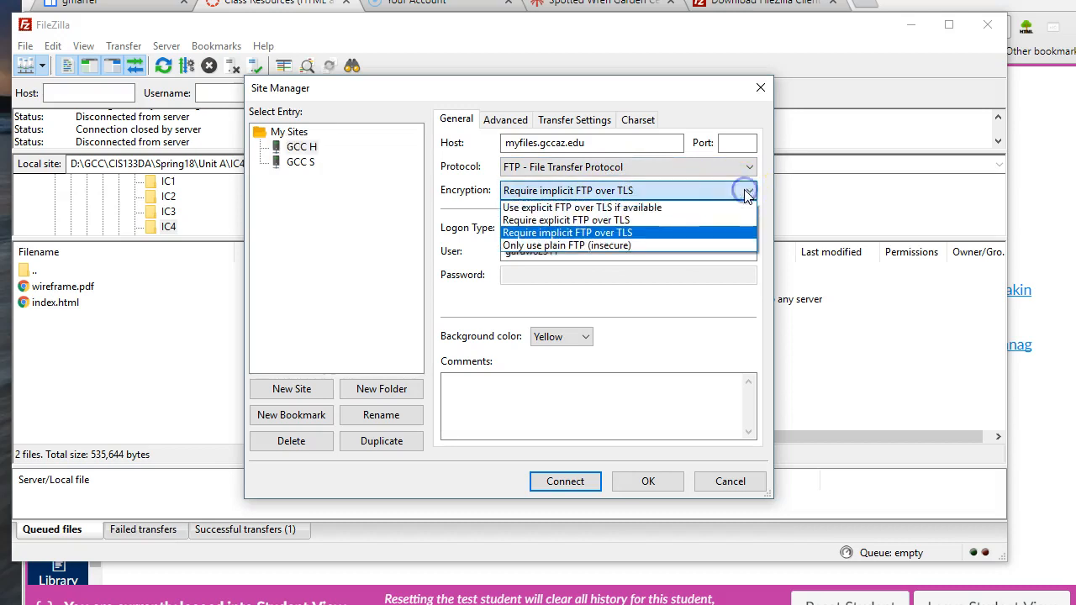
{"action": "left_click", "coordinate": [722, 235]}
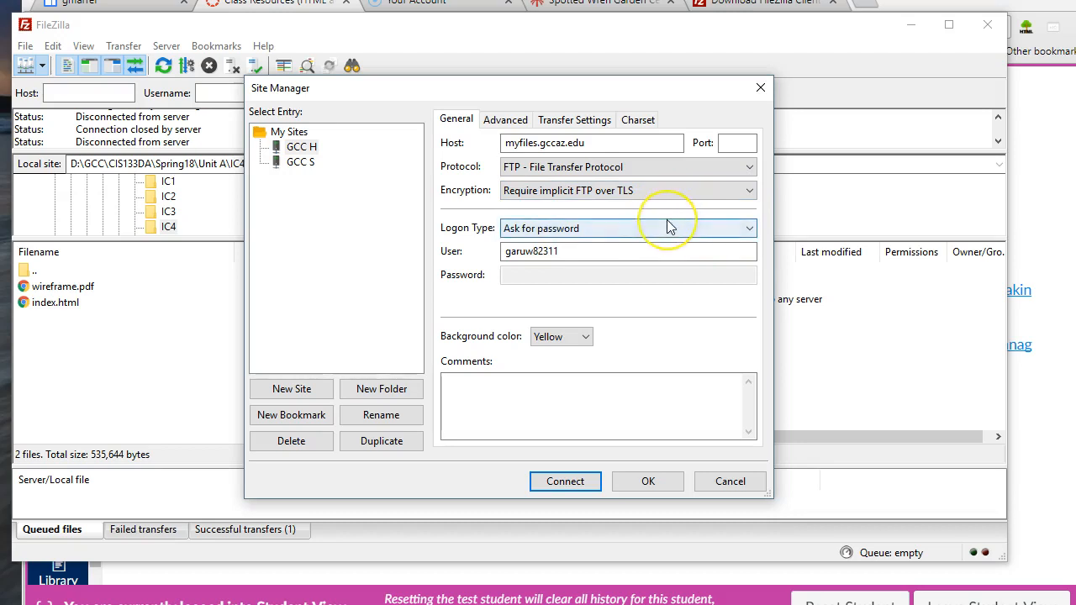
{"action": "left_click", "coordinate": [574, 254]}
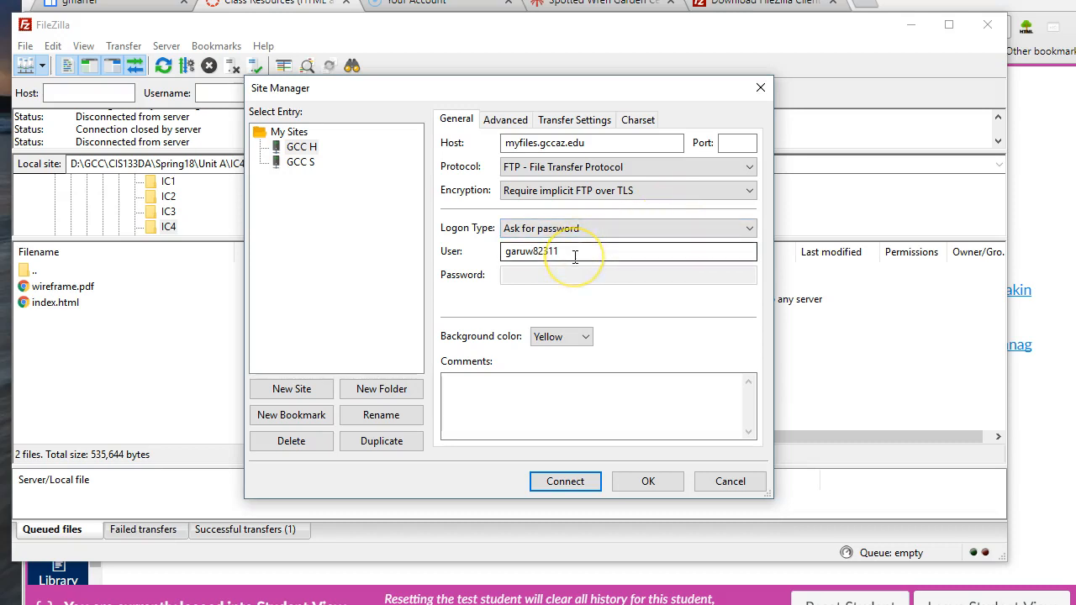
{"action": "left_click", "coordinate": [508, 257]}
Step: Check the GCC H entry's default local and remote directories, and connect to the site
{"action": "left_click", "coordinate": [504, 119]}
{"action": "left_click", "coordinate": [528, 219]}
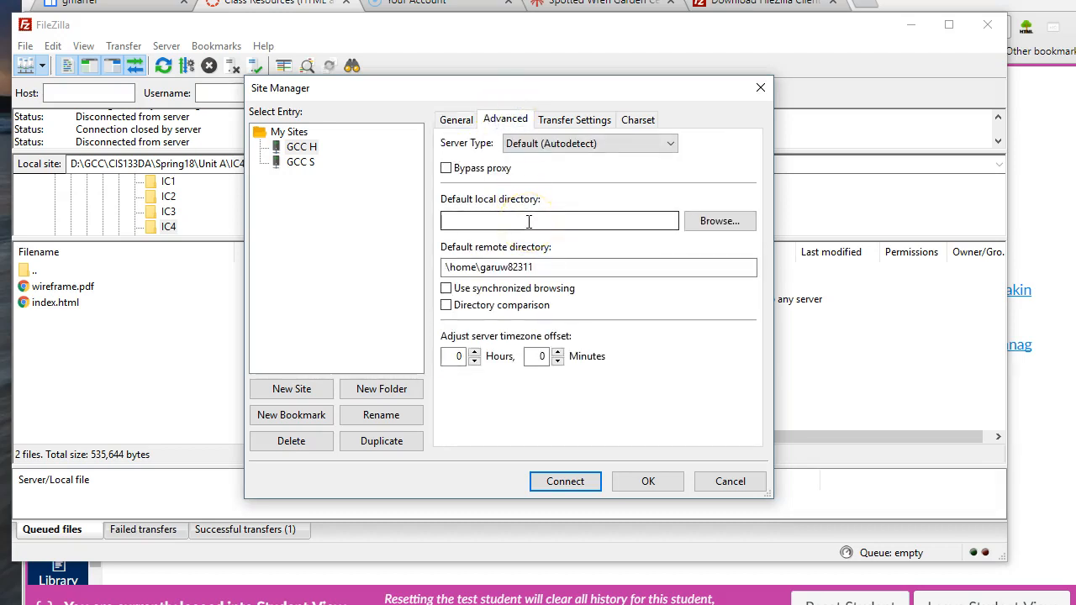
{"action": "left_click", "coordinate": [557, 267]}
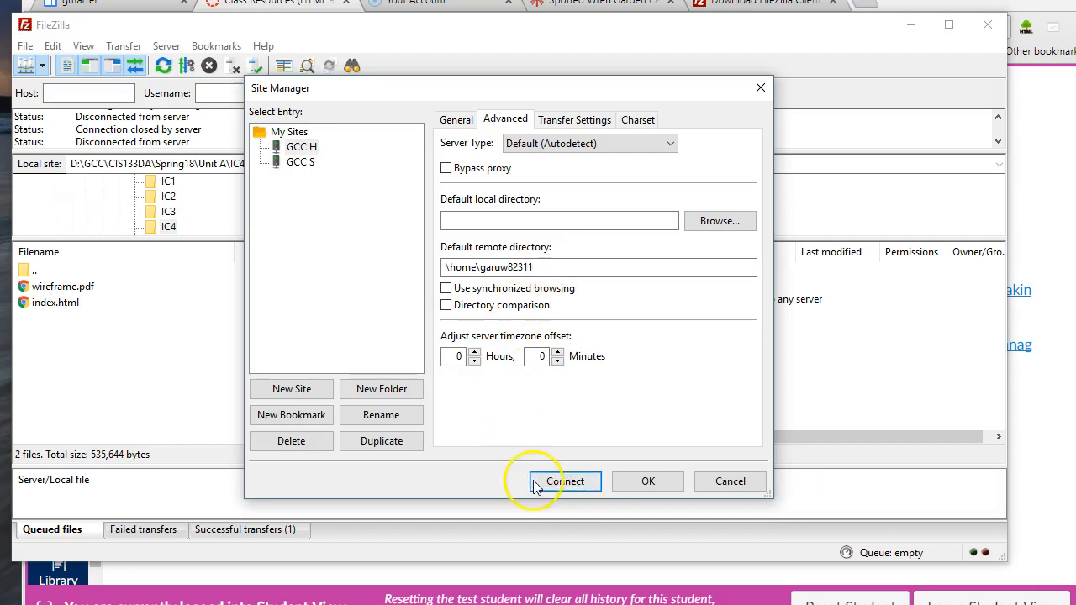
{"action": "left_click", "coordinate": [559, 481]}
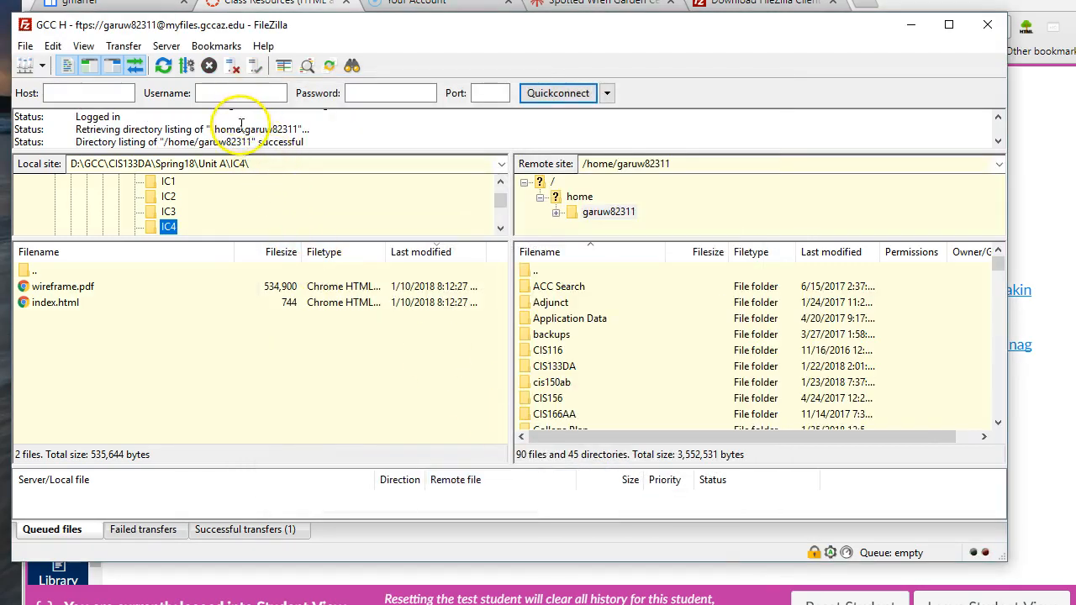
Step: Open the CIS133DA folder inside public.www on the remote site
{"action": "scroll", "coordinate": [592, 332], "scroll_direction": "down", "scroll_amount": 8}
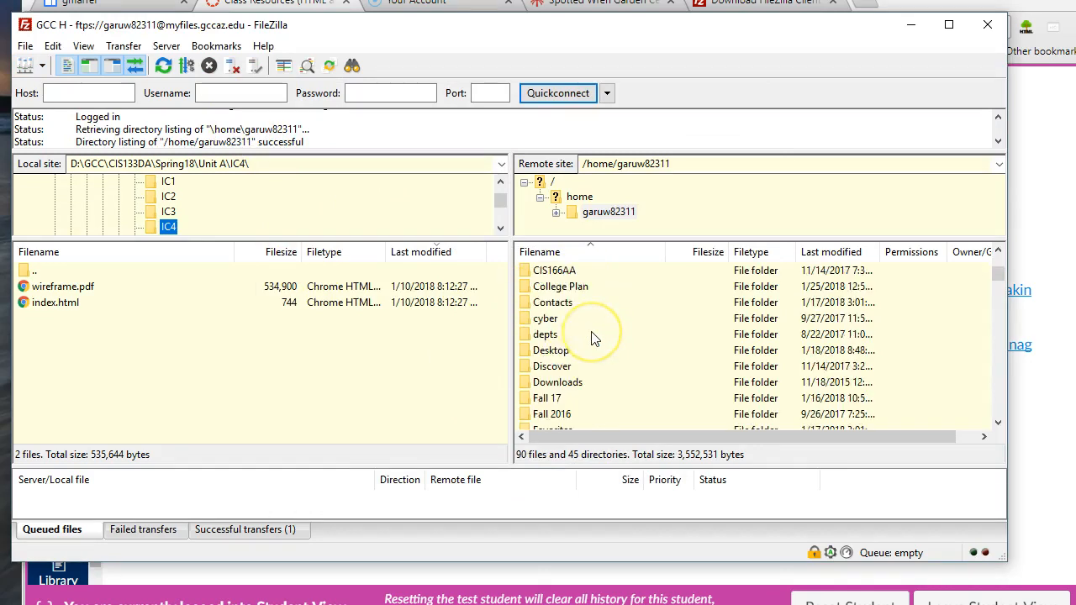
{"action": "scroll", "coordinate": [592, 336], "scroll_direction": "down", "scroll_amount": 3}
{"action": "scroll", "coordinate": [592, 336], "scroll_direction": "up", "scroll_amount": 1}
{"action": "scroll", "coordinate": [593, 336], "scroll_direction": "up", "scroll_amount": 2}
{"action": "scroll", "coordinate": [592, 336], "scroll_direction": "down", "scroll_amount": 4}
{"action": "scroll", "coordinate": [593, 336], "scroll_direction": "down", "scroll_amount": 3}
{"action": "scroll", "coordinate": [592, 336], "scroll_direction": "up", "scroll_amount": 5}
{"action": "scroll", "coordinate": [592, 336], "scroll_direction": "up", "scroll_amount": 2}
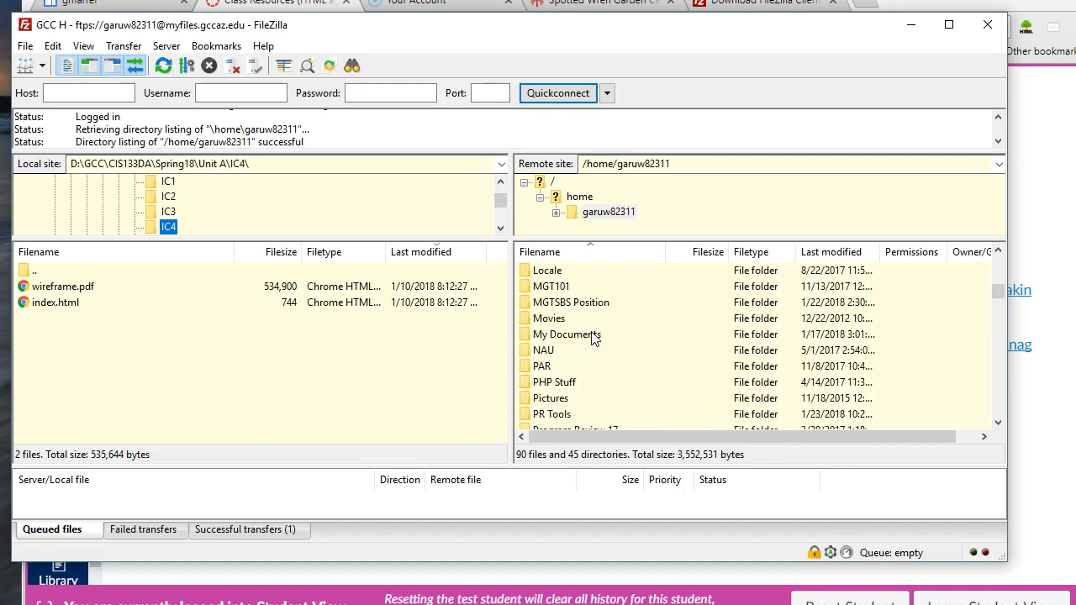
{"action": "scroll", "coordinate": [593, 336], "scroll_direction": "down", "scroll_amount": 2}
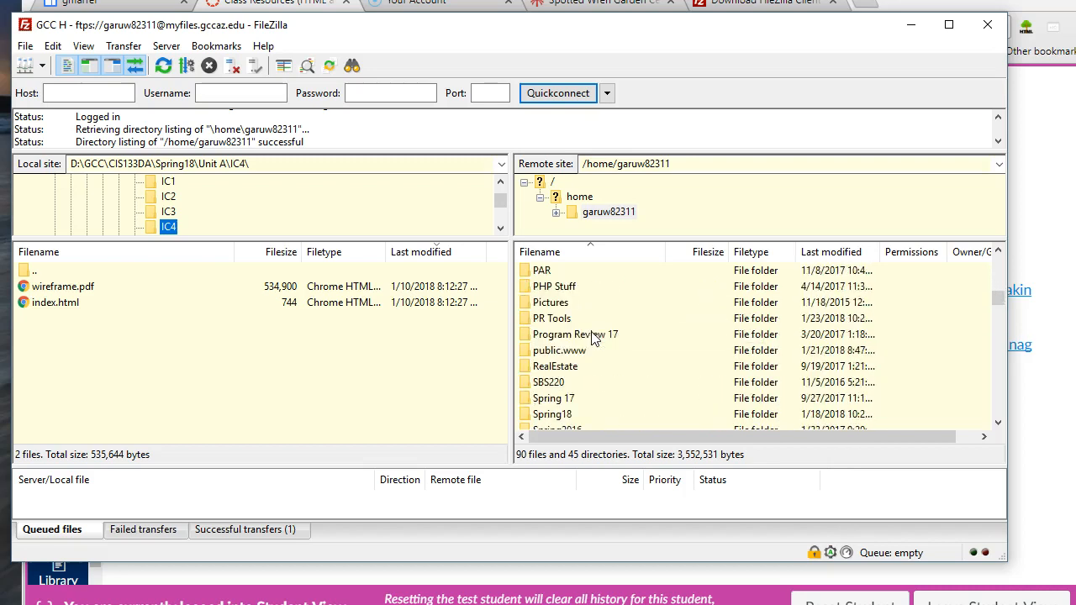
{"action": "scroll", "coordinate": [592, 336], "scroll_direction": "down", "scroll_amount": 1}
{"action": "left_click", "coordinate": [580, 303]}
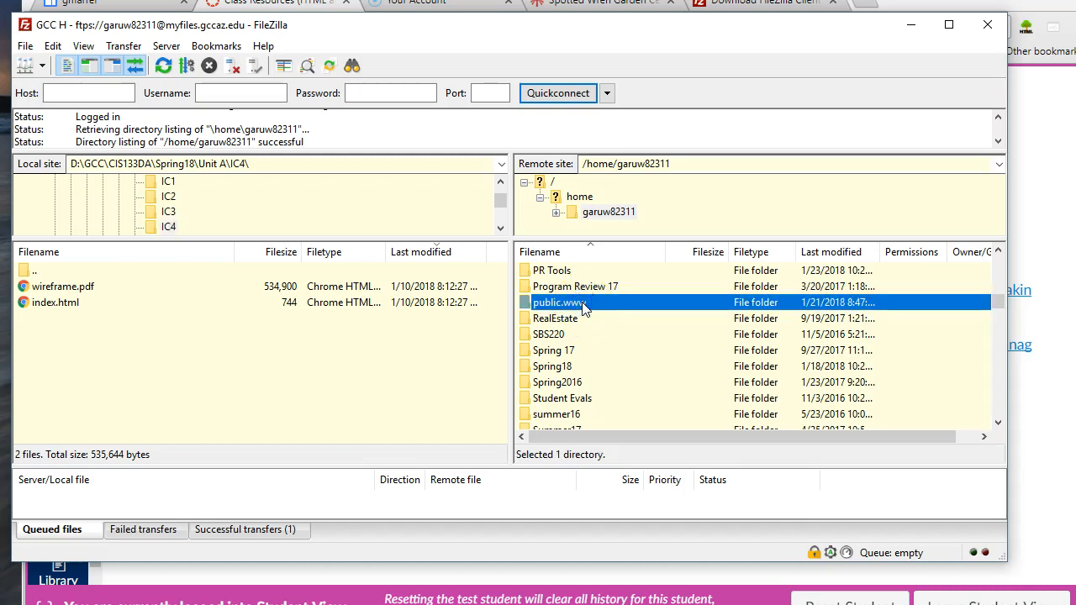
{"action": "double_click", "coordinate": [584, 306]}
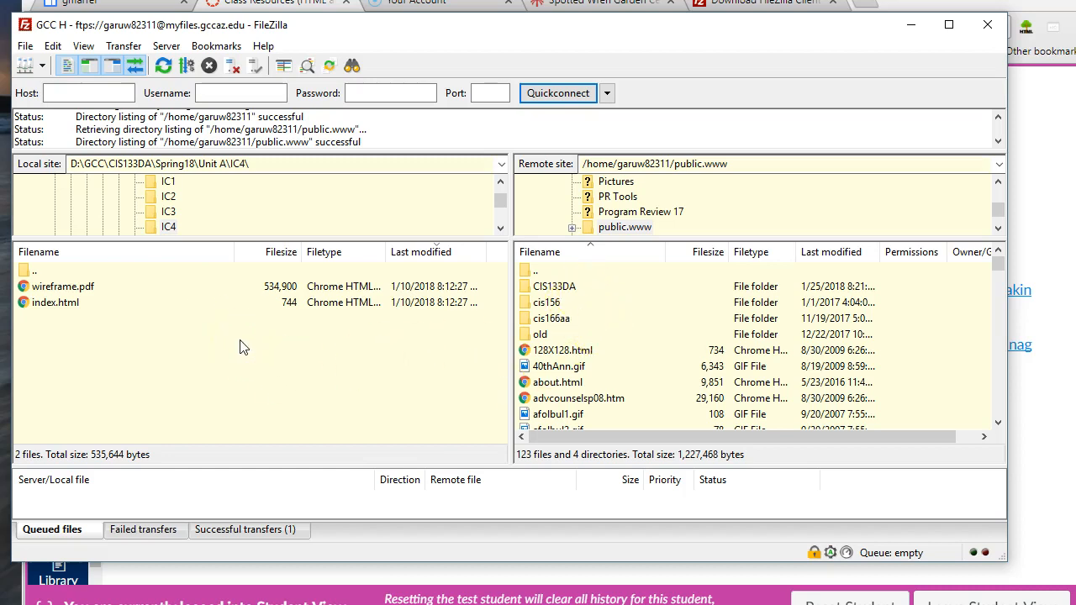
{"action": "double_click", "coordinate": [565, 289]}
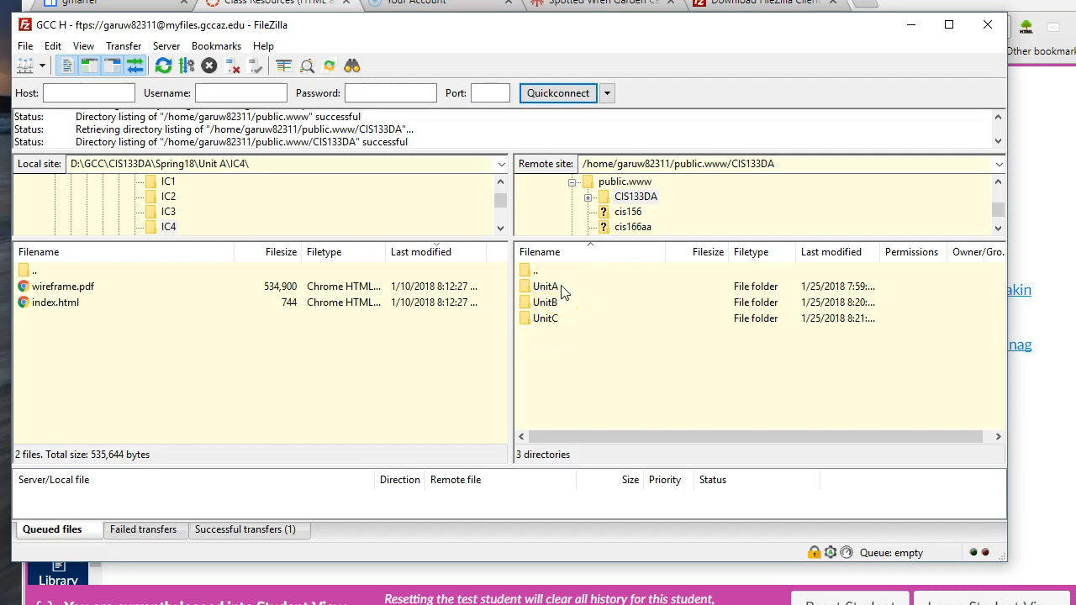
Step: Create a directory named UnitD inside the remote CIS133DA folder
{"action": "left_click", "coordinate": [570, 354]}
{"action": "right_click", "coordinate": [596, 351]}
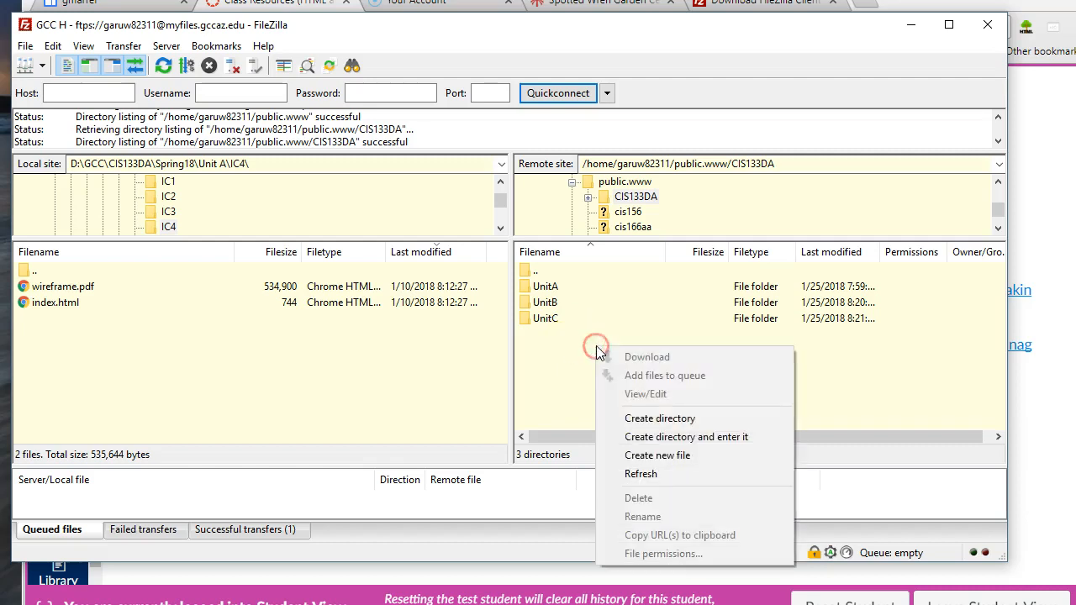
{"action": "left_click", "coordinate": [668, 420]}
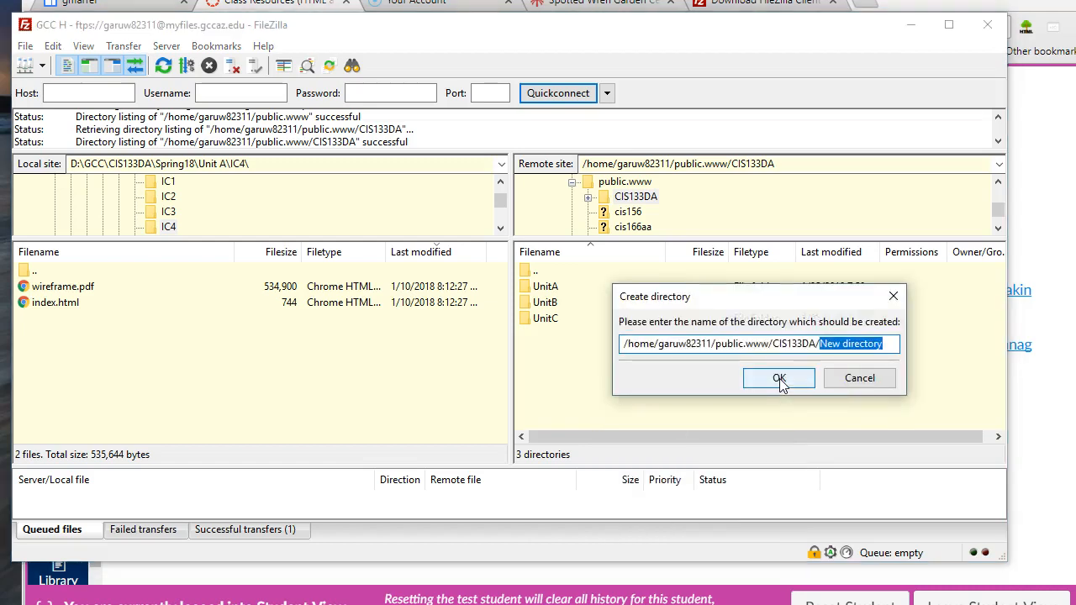
{"action": "type", "text": "Unit"}
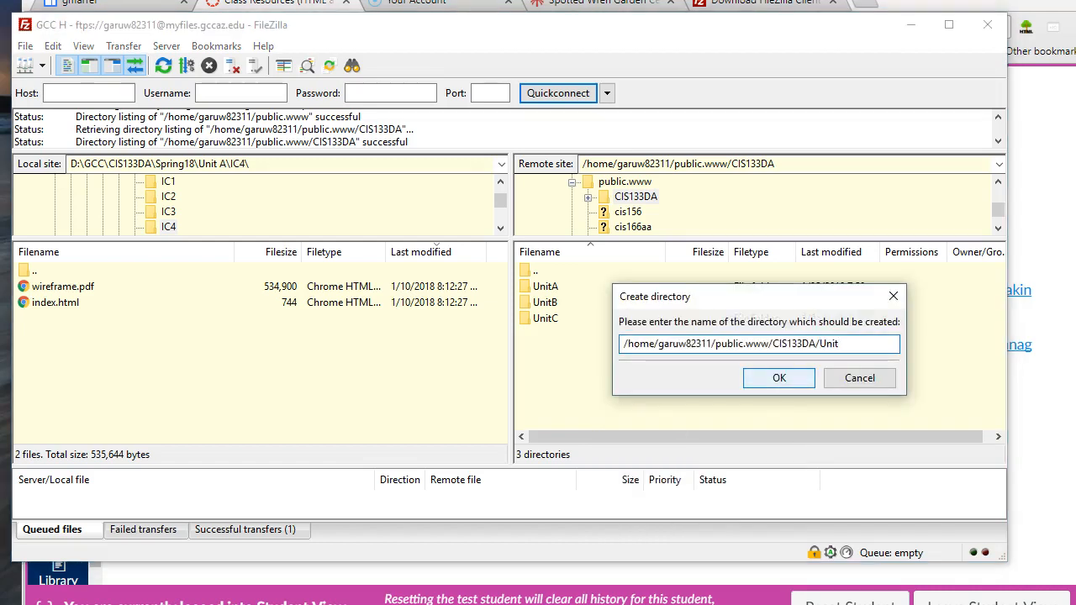
{"action": "type", "text": "D"}
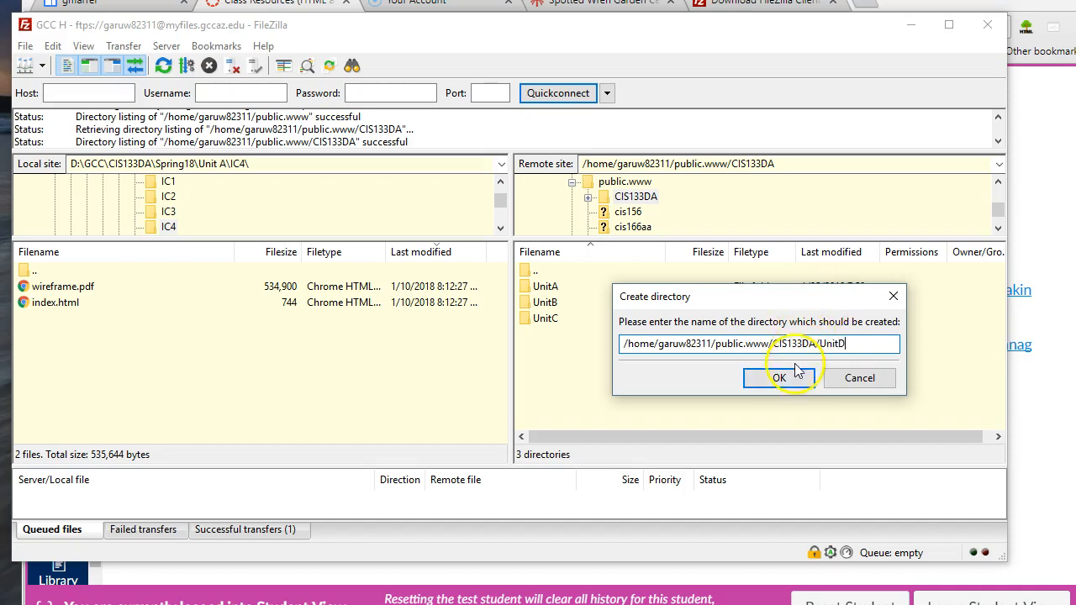
{"action": "left_click", "coordinate": [764, 379]}
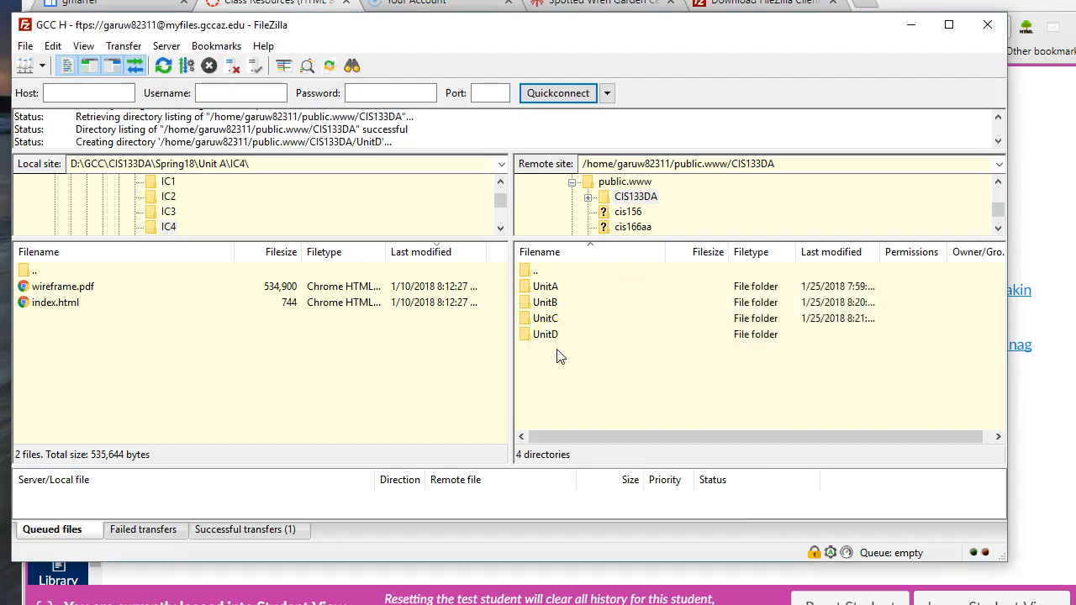
{"action": "left_click", "coordinate": [601, 387]}
Step: Upload index.html from the local IC3 folder into the remote UnitC folder
{"action": "left_click", "coordinate": [168, 210]}
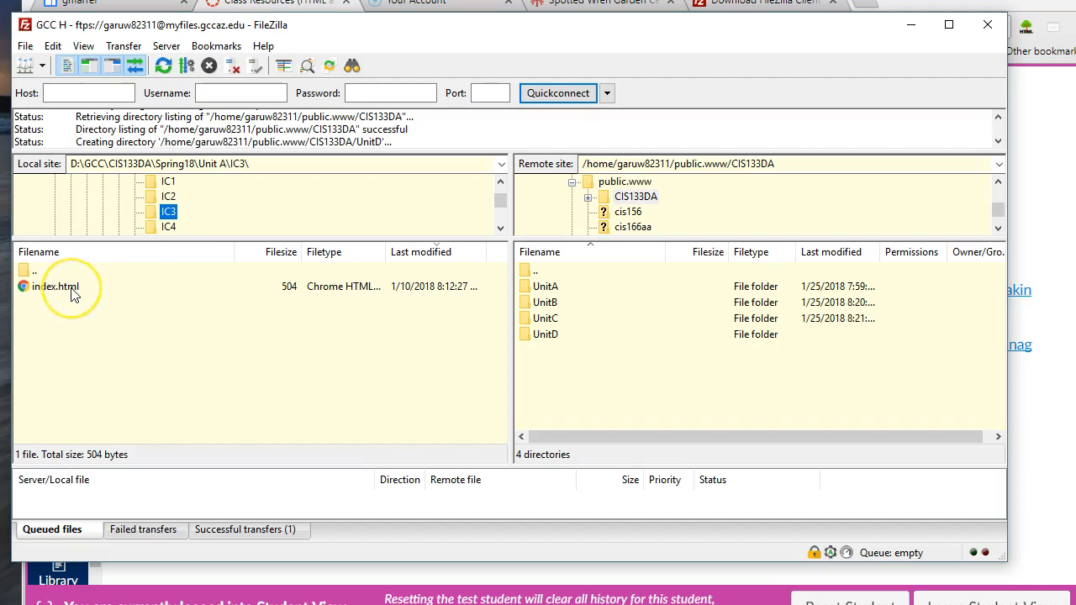
{"action": "double_click", "coordinate": [546, 319]}
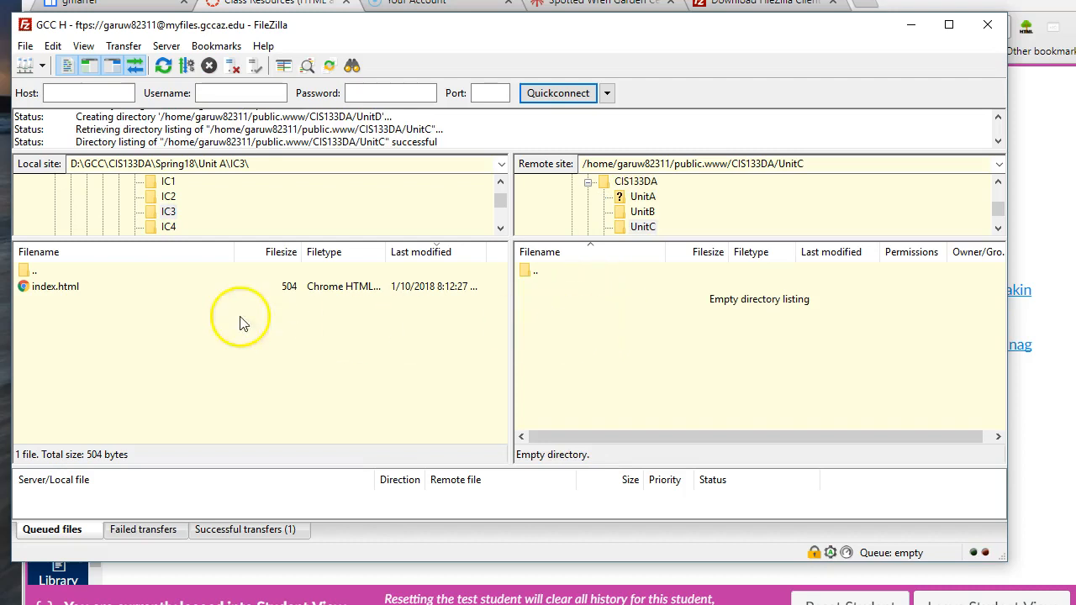
{"action": "left_click", "coordinate": [59, 287]}
{"action": "left_click_drag", "start_coordinate": [59, 288], "coordinate": [602, 338]}
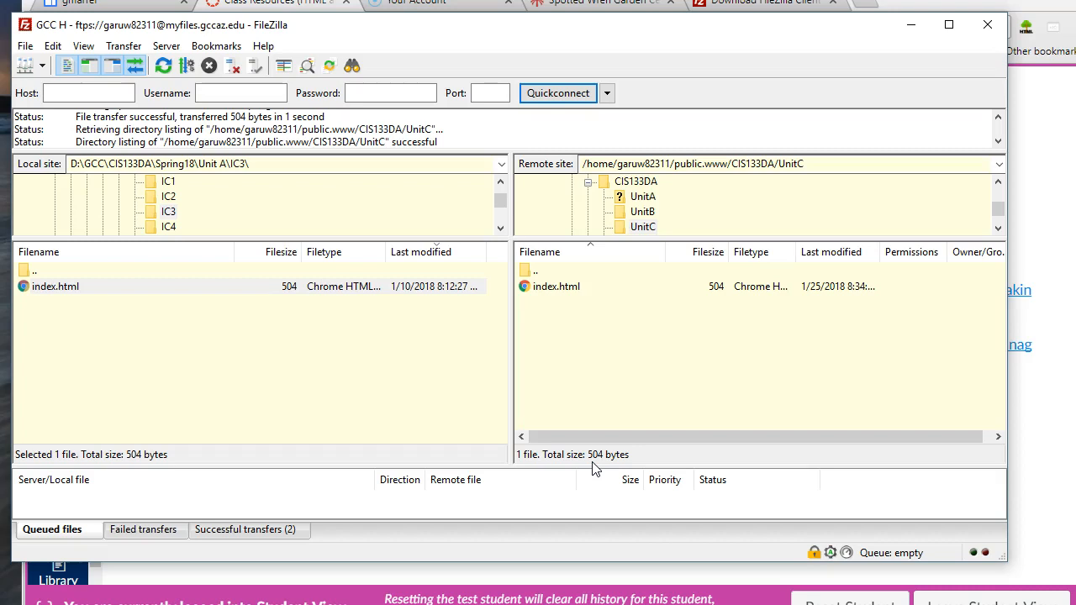
{"action": "left_click", "coordinate": [538, 448]}
Step: Create a directory named images inside the local IC3 folder
{"action": "left_click", "coordinate": [90, 326]}
{"action": "right_click", "coordinate": [90, 326]}
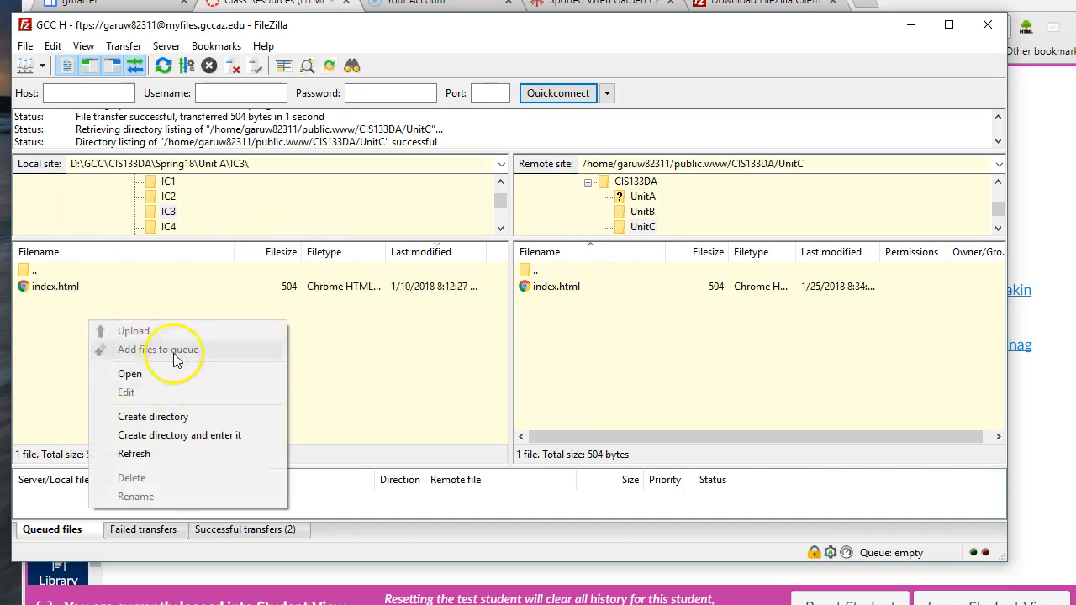
{"action": "left_click", "coordinate": [168, 416]}
{"action": "type", "text": "images"}
{"action": "key", "text": "Return"}
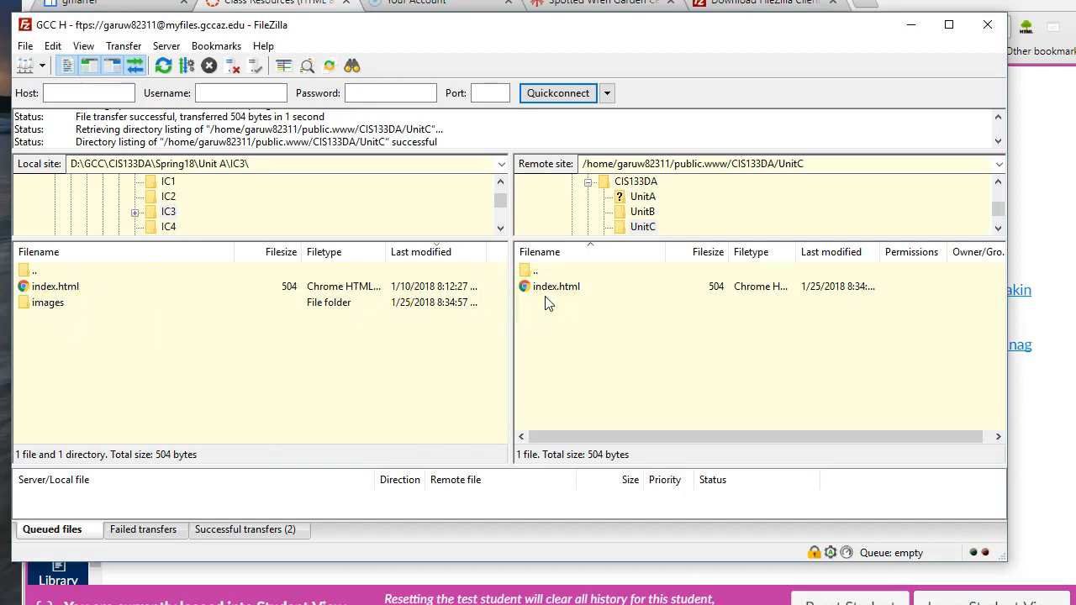
Step: Upload the images folder from the local IC3 folder into the remote UnitC folder
{"action": "left_click_drag", "start_coordinate": [40, 308], "coordinate": [581, 334]}
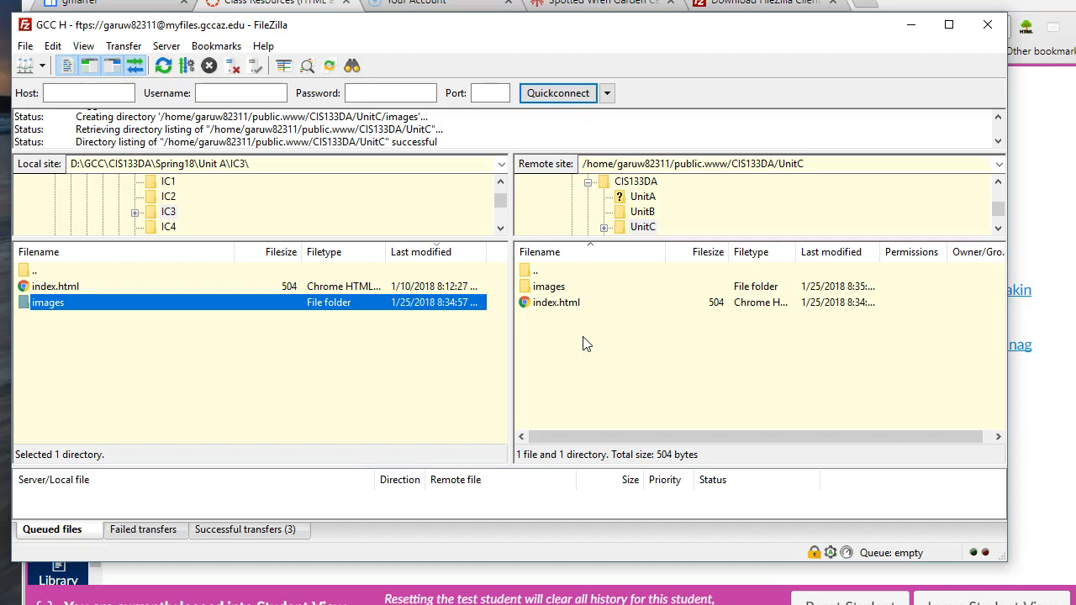
{"action": "left_click", "coordinate": [588, 278]}
{"action": "left_click", "coordinate": [563, 361]}
Step: Switch to Chrome, reload the published Spotted Wren Garden Center page in the unita folder and copy its full web address
{"action": "left_click", "coordinate": [428, 10]}
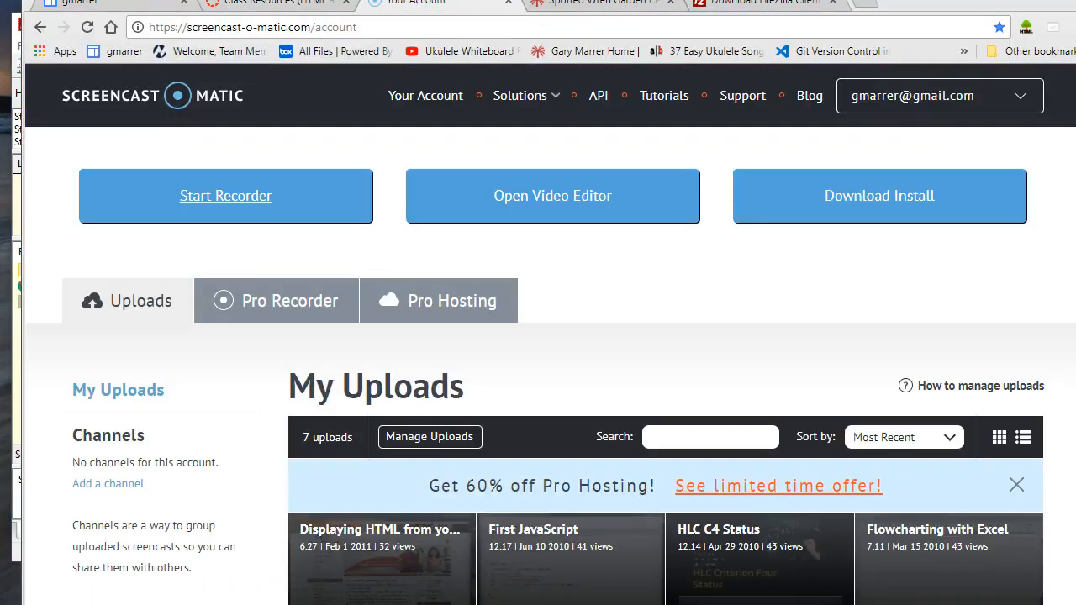
{"action": "left_click", "coordinate": [626, 8]}
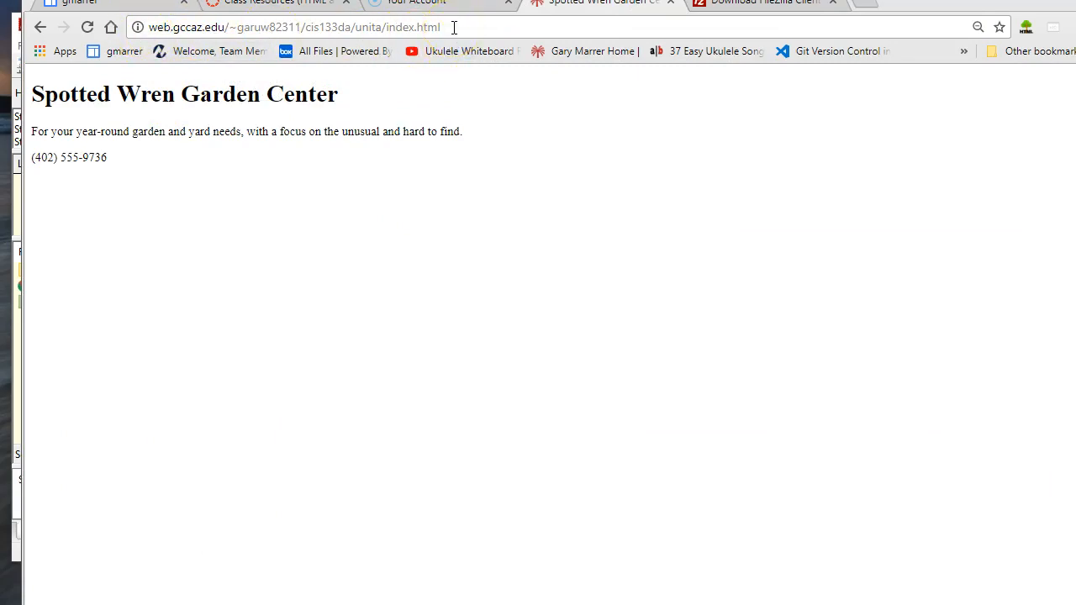
{"action": "left_click", "coordinate": [143, 27]}
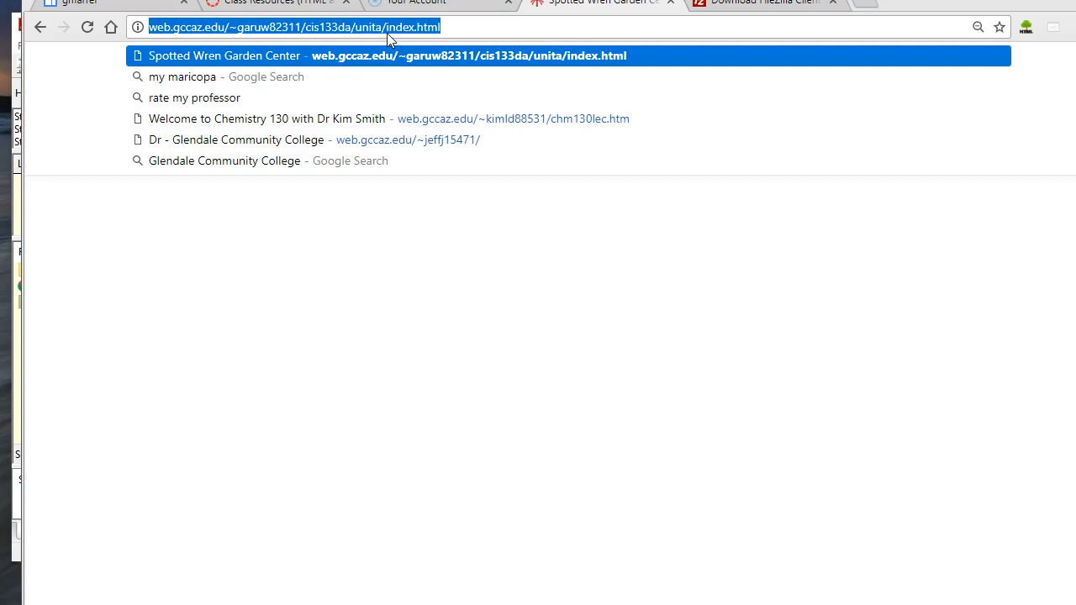
{"action": "left_click", "coordinate": [449, 29]}
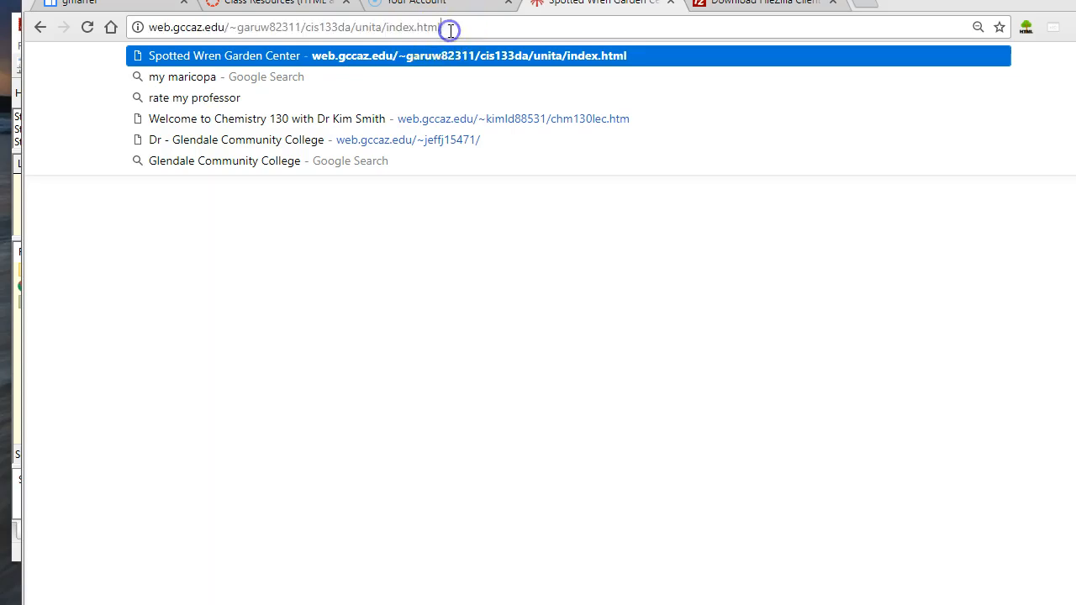
{"action": "key", "text": "Return"}
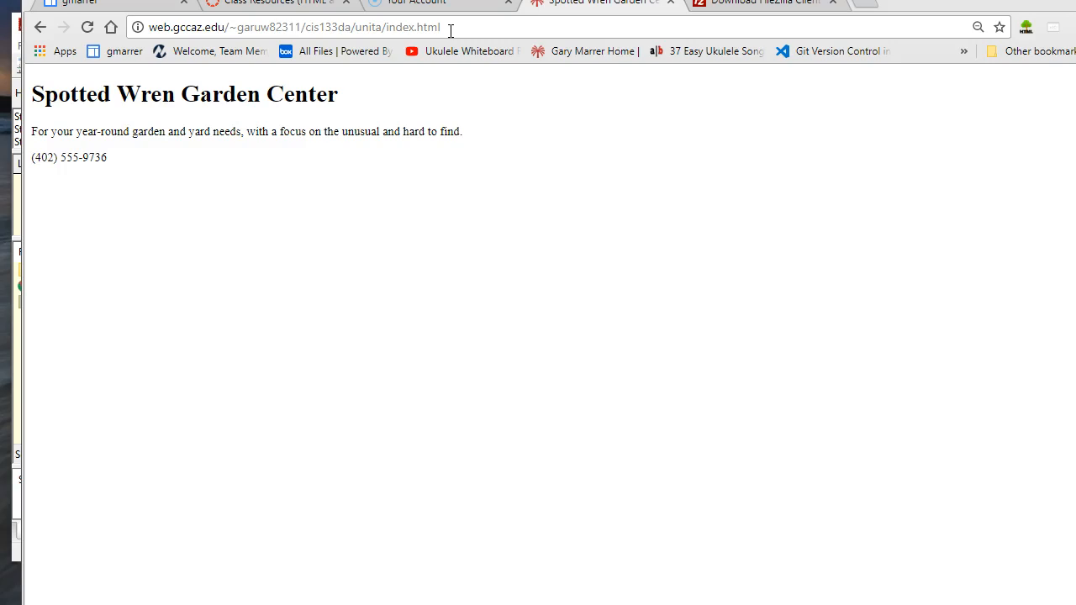
{"action": "left_click_drag", "start_coordinate": [451, 31], "coordinate": [139, 55]}
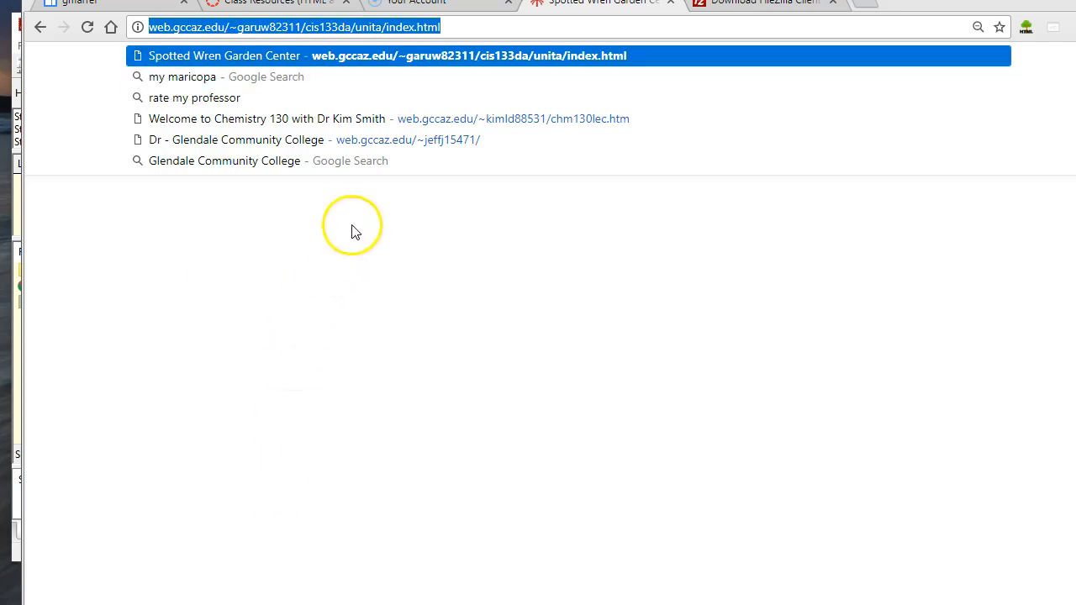
Step: Open Assignment Unit C from the CIS133DA course's assignment list in Canvas
{"action": "left_click", "coordinate": [445, 8]}
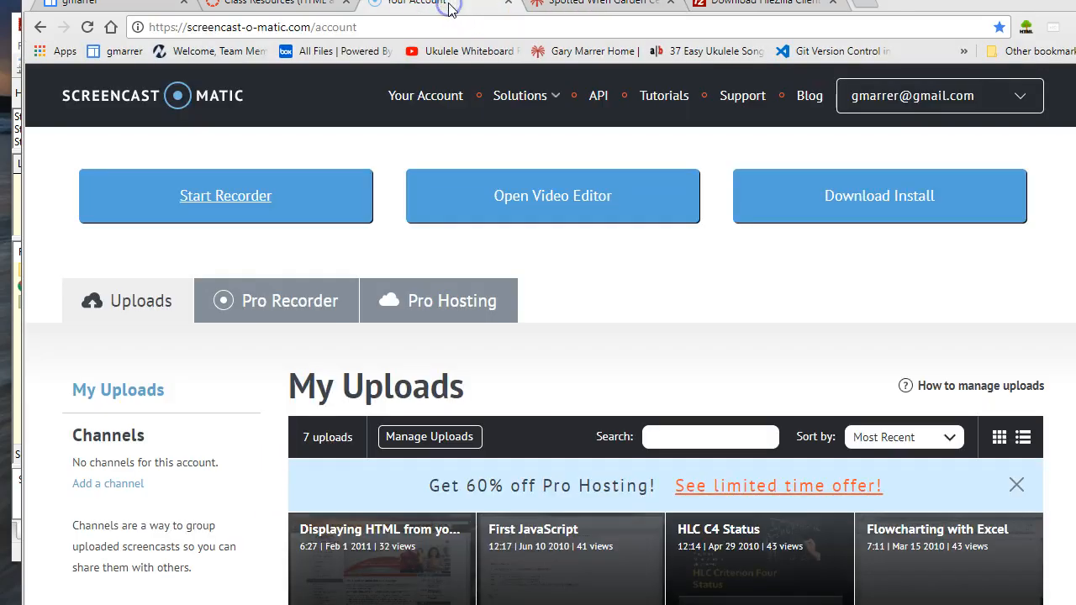
{"action": "left_click", "coordinate": [319, 7]}
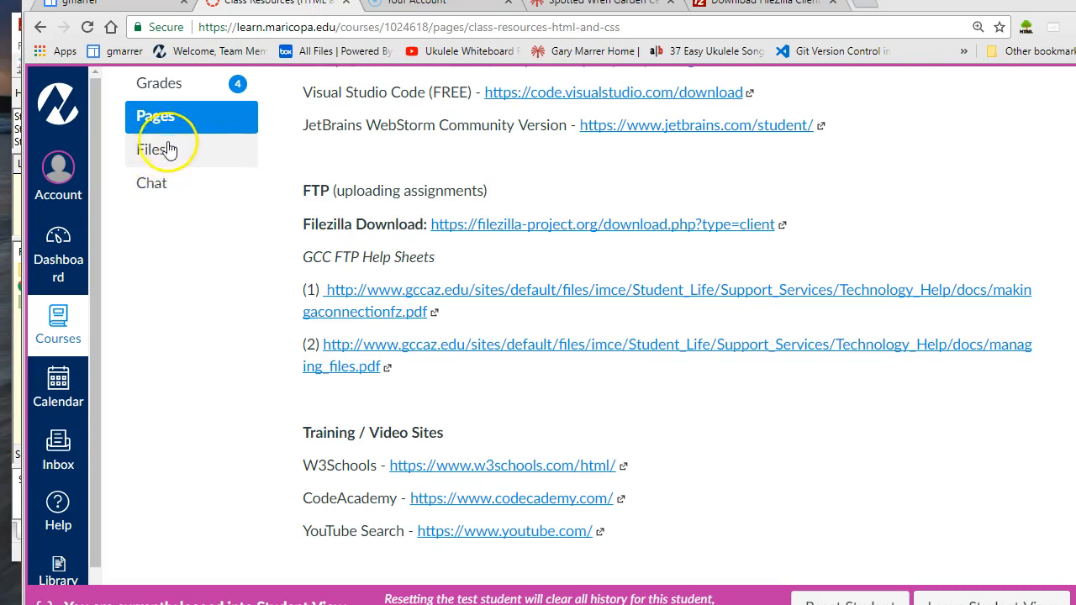
{"action": "scroll", "coordinate": [172, 147], "scroll_direction": "up", "scroll_amount": 3}
{"action": "left_click", "coordinate": [175, 231]}
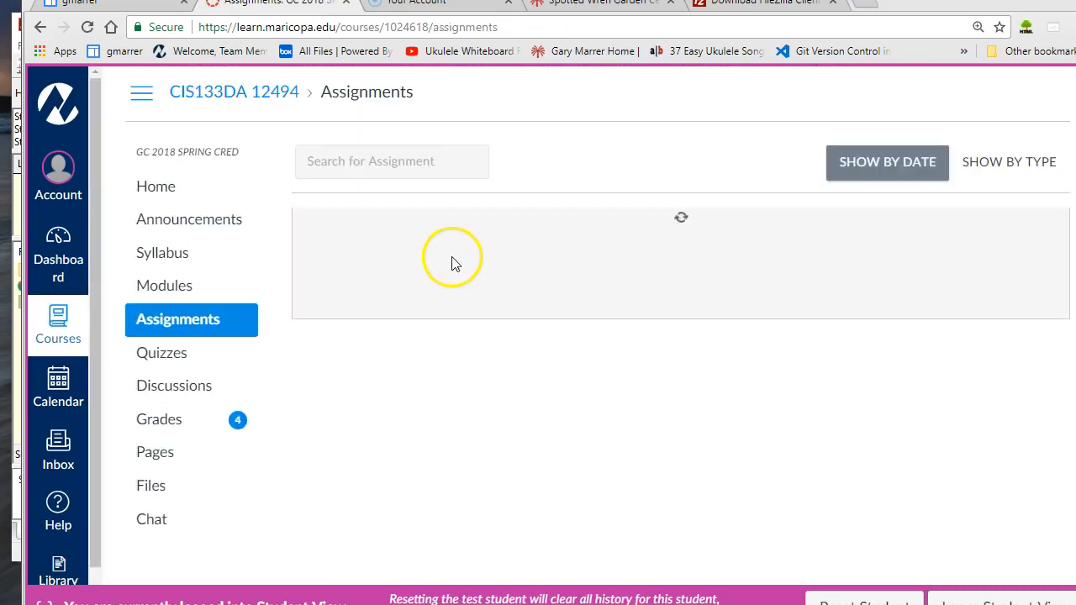
{"action": "scroll", "coordinate": [443, 268], "scroll_direction": "down", "scroll_amount": 10}
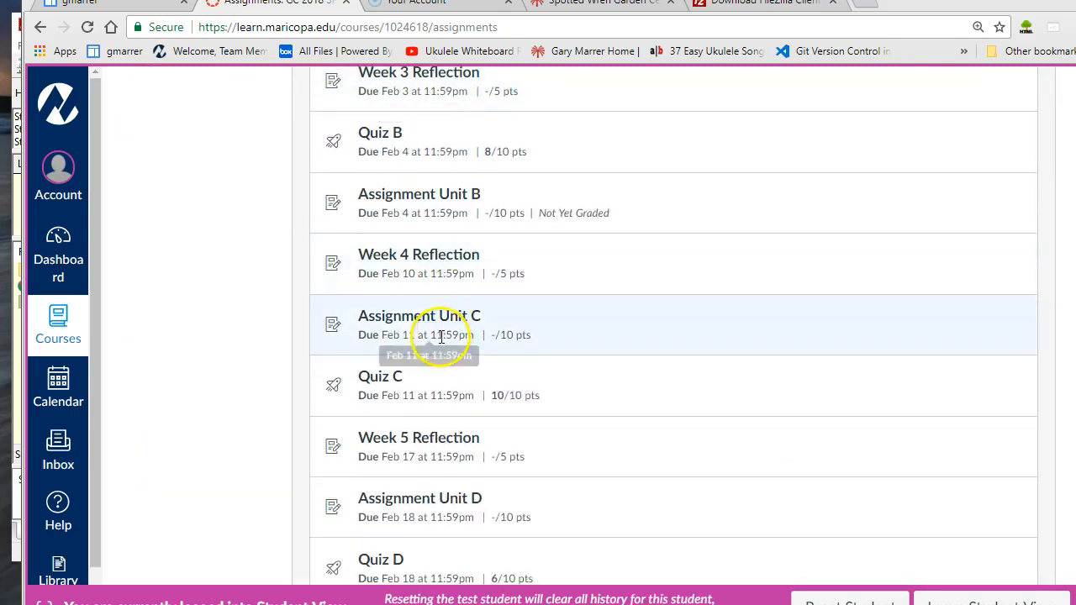
{"action": "left_click", "coordinate": [436, 328]}
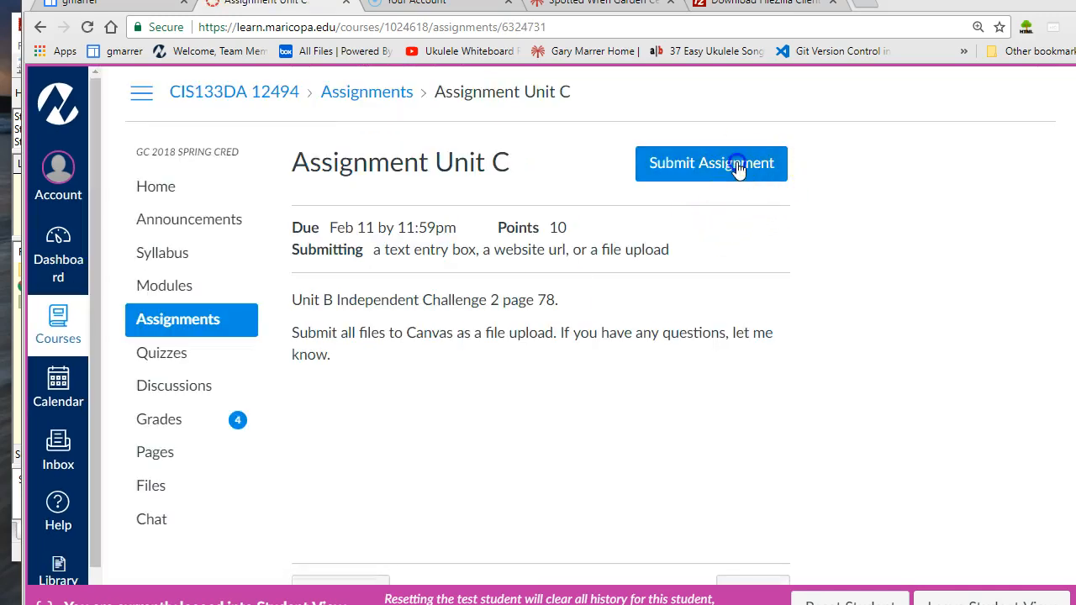
Step: Submit Assignment Unit C as a website URL, using the copied address of the unita/index.html page
{"action": "left_click", "coordinate": [737, 167]}
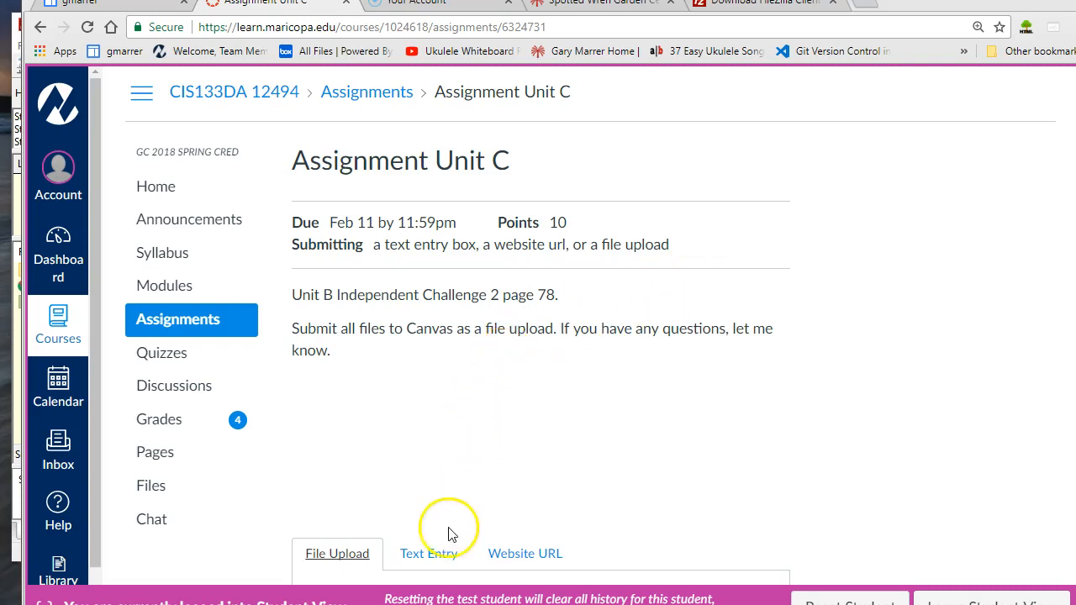
{"action": "scroll", "coordinate": [465, 499], "scroll_direction": "down", "scroll_amount": 1}
{"action": "scroll", "coordinate": [464, 499], "scroll_direction": "down", "scroll_amount": 2}
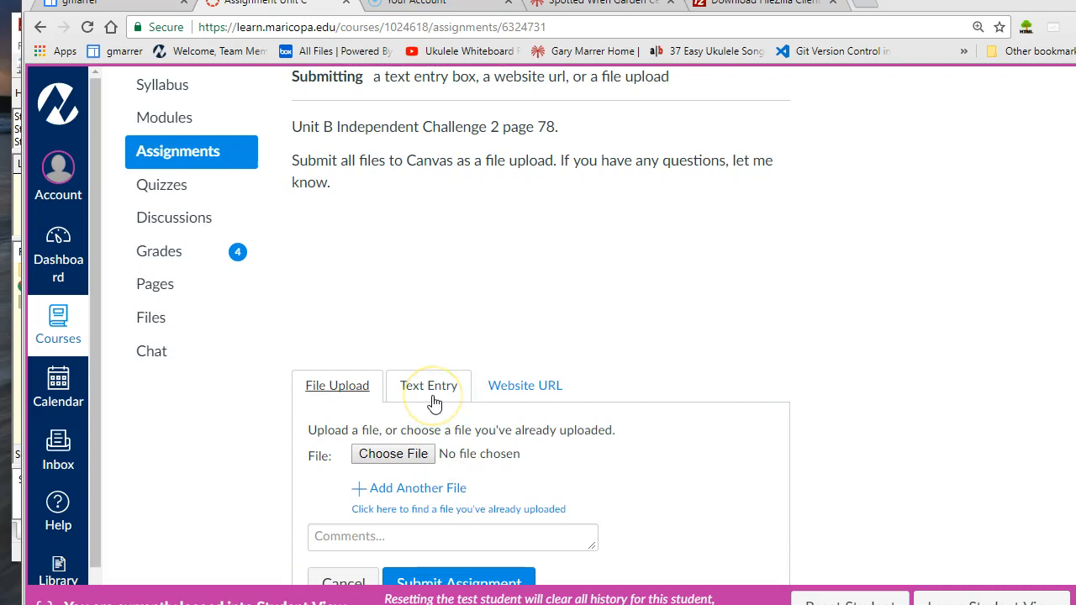
{"action": "left_click", "coordinate": [523, 391]}
{"action": "left_click", "coordinate": [456, 465]}
{"action": "key", "text": "ctrl+v"}
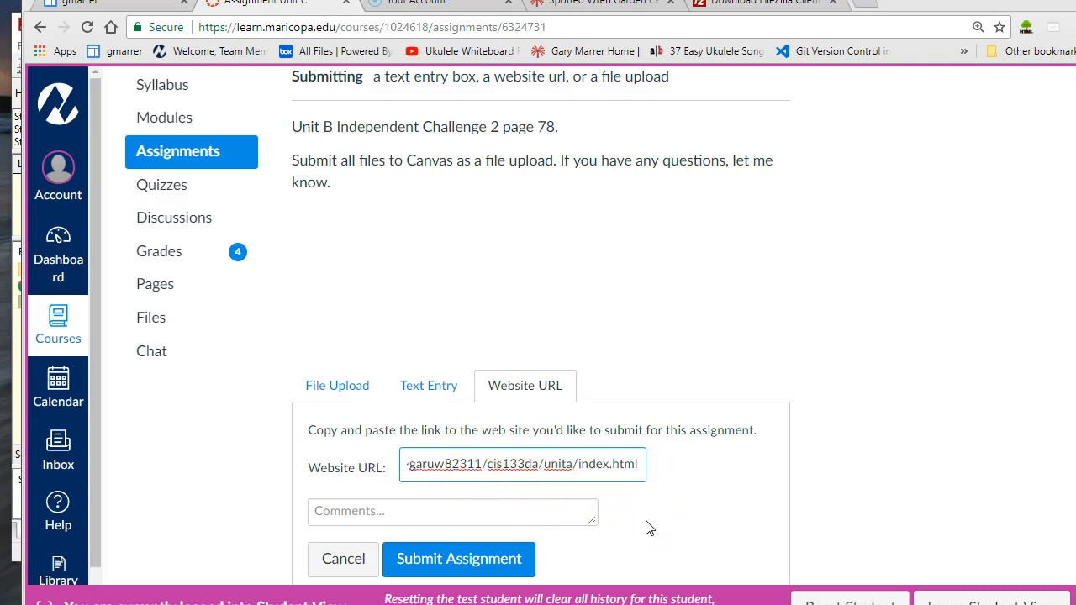
{"action": "left_click", "coordinate": [479, 559]}
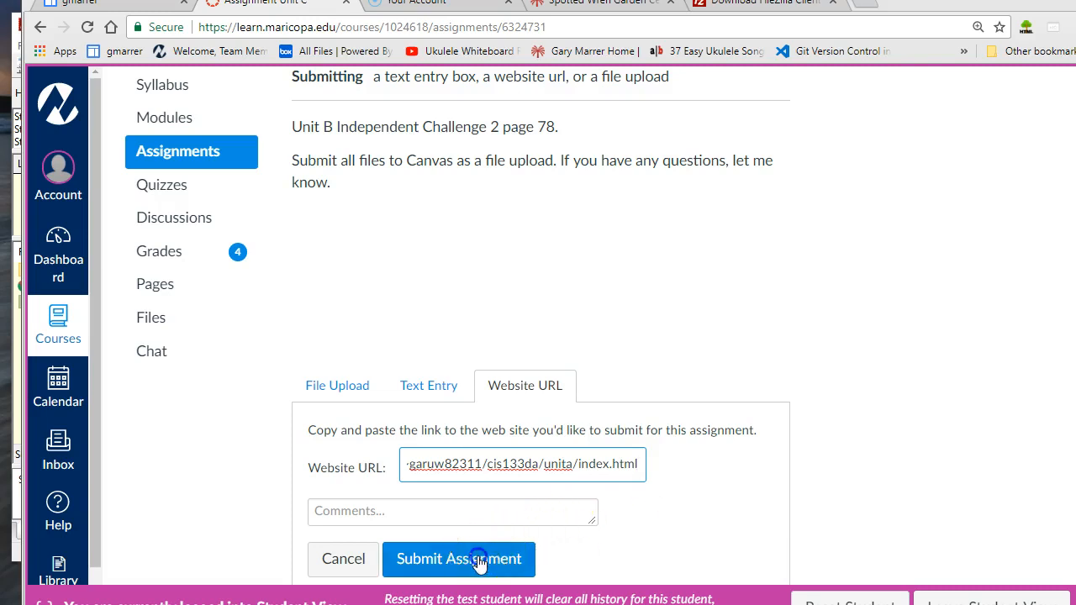